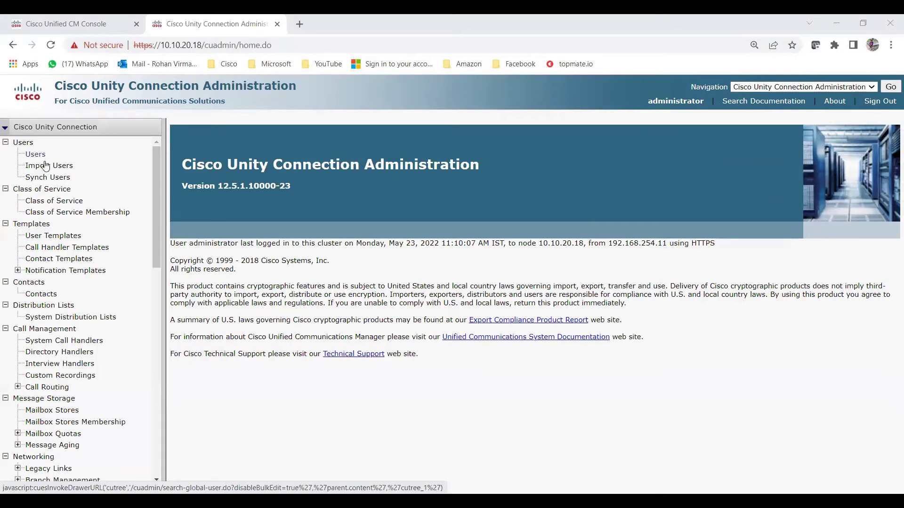
Open Users > Users and scroll through the 31-user Search Users list.
left_click(37, 154)
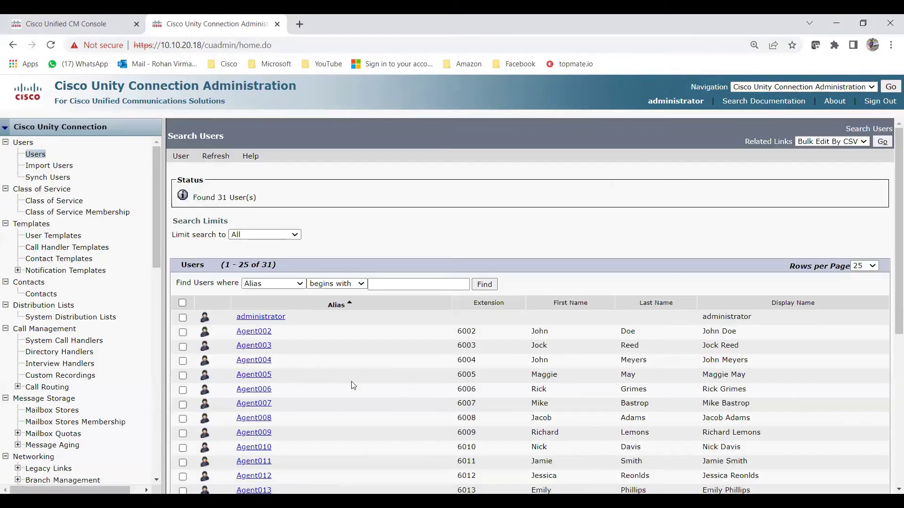
scroll(353, 384, "down", 5)
scroll(372, 309, "up", 5)
scroll(398, 372, "down", 5)
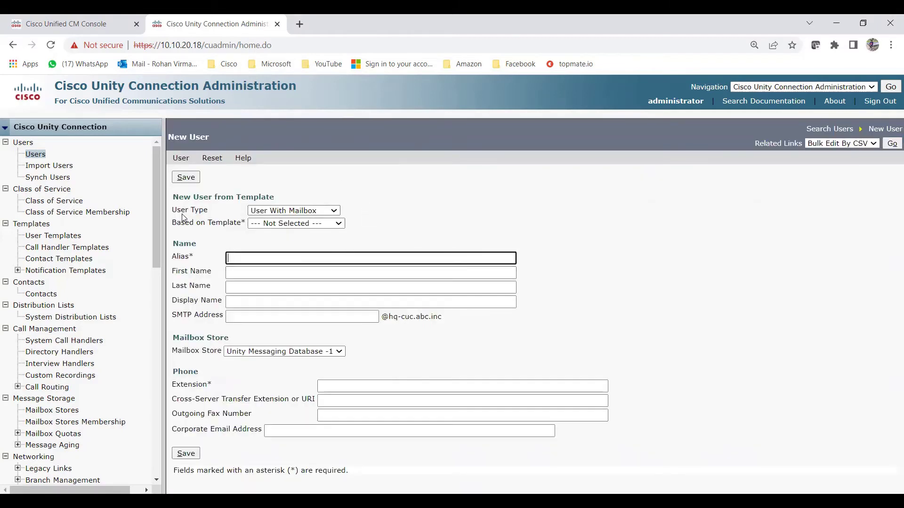
Review the User Type options and base the new user on voicemailusertemplate.
left_click(210, 207)
double_click(210, 207)
left_click(217, 214)
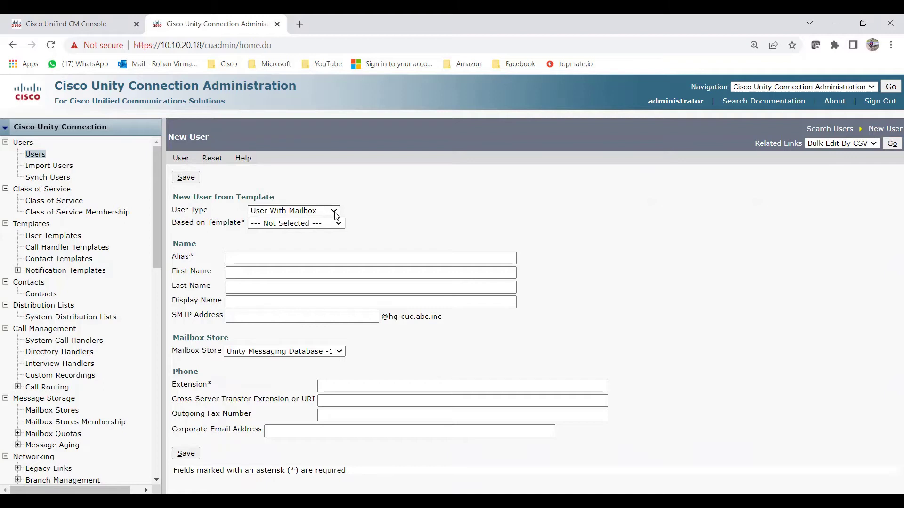
left_click(336, 215)
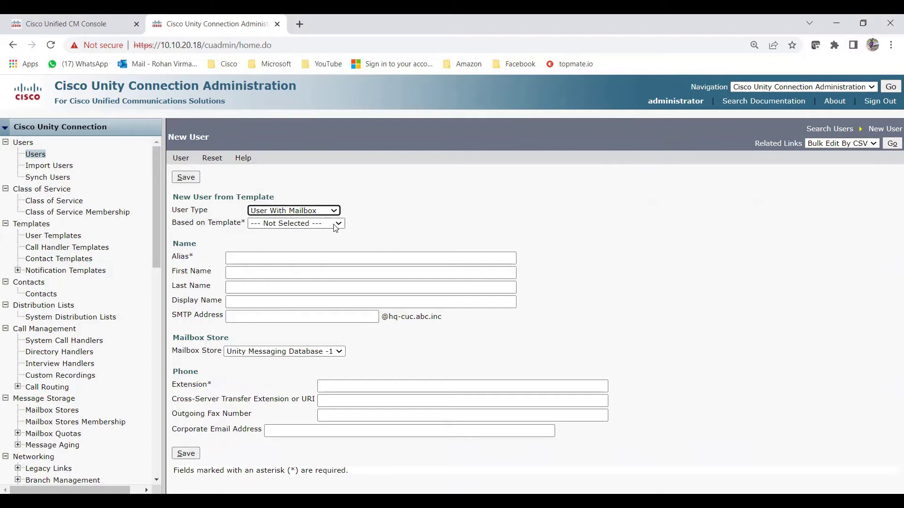
left_click(318, 240)
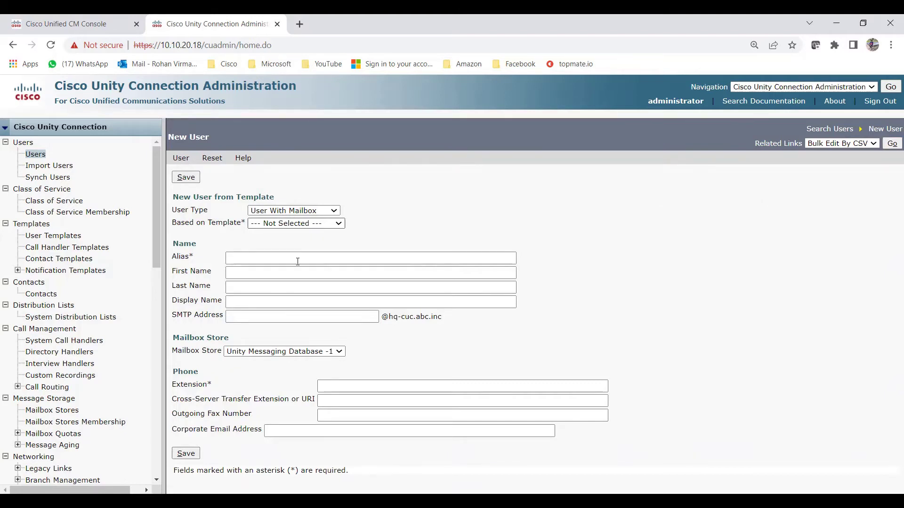
left_click(317, 240)
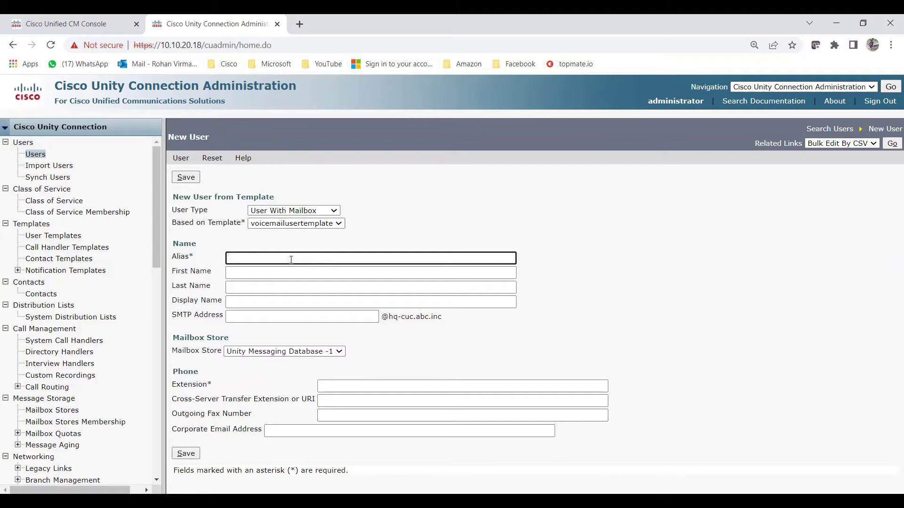
Create user TestUser with first name test, last name User and extension 8888.
type("Test")
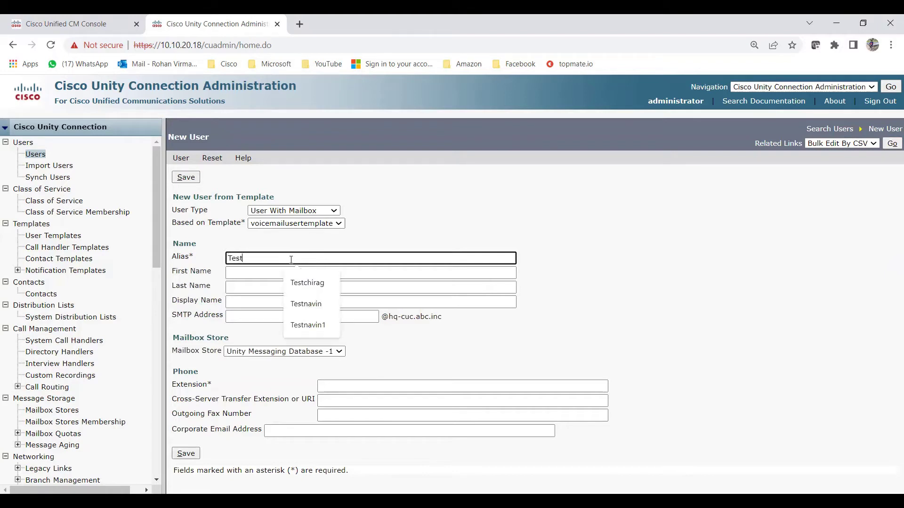
type("User")
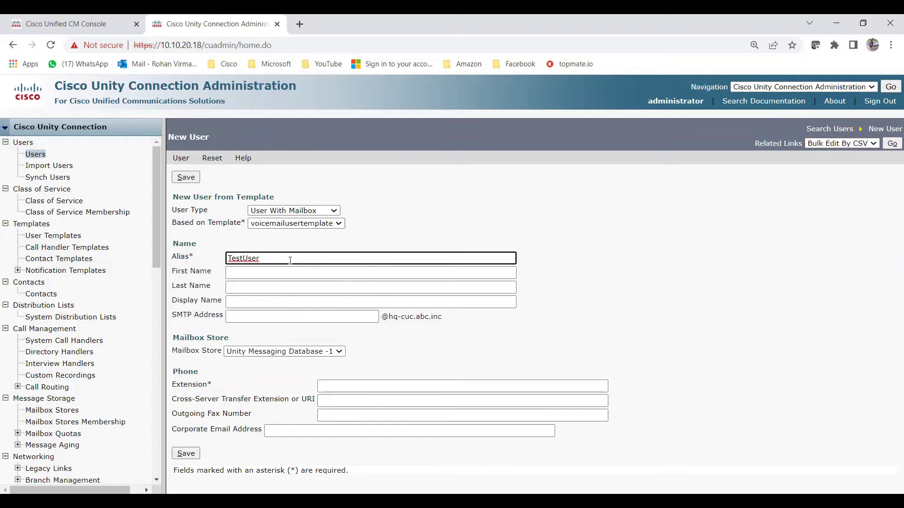
left_click(282, 270)
type("test")
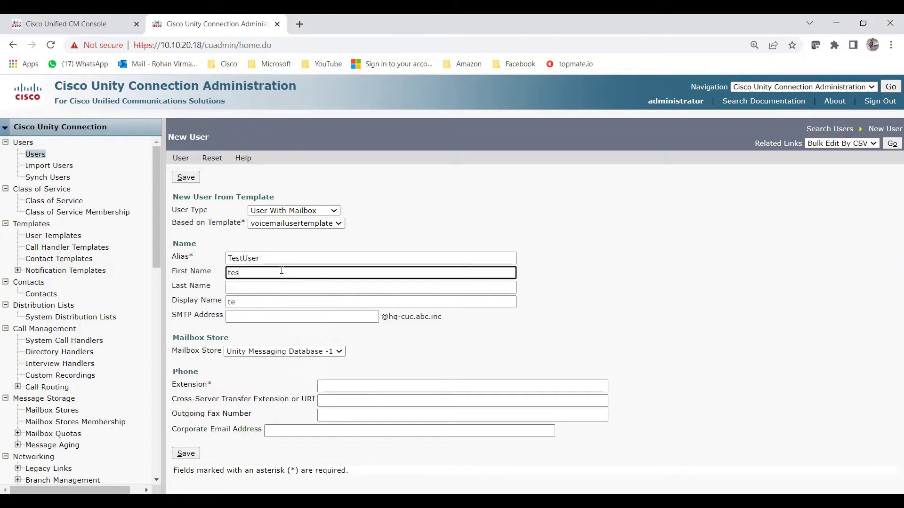
key("Tab")
type("User")
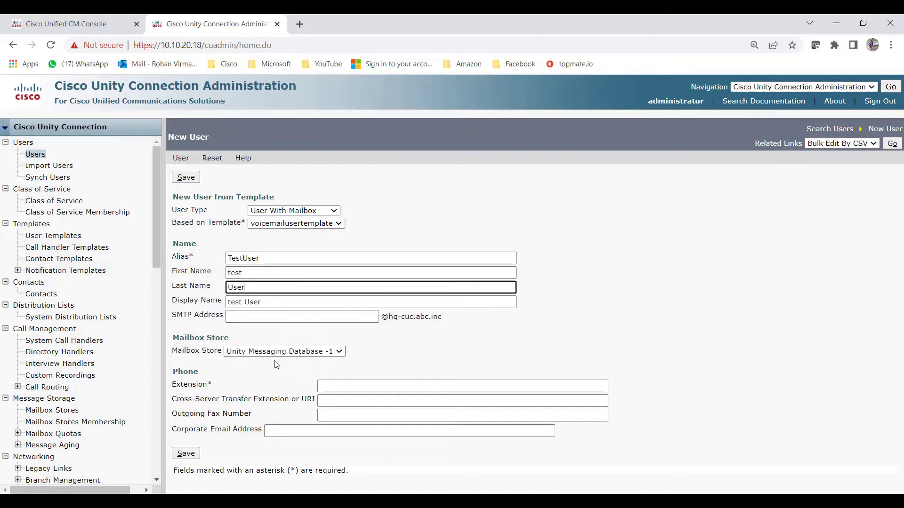
left_click(364, 384)
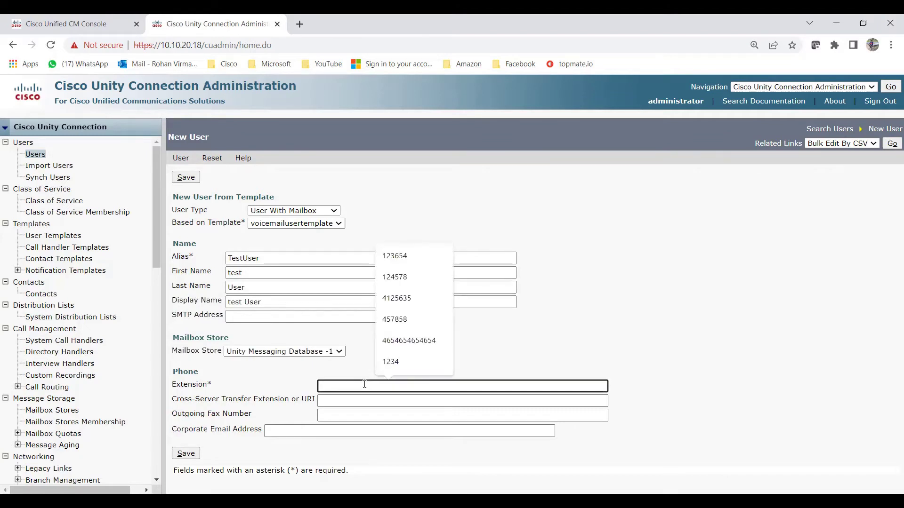
type("8888")
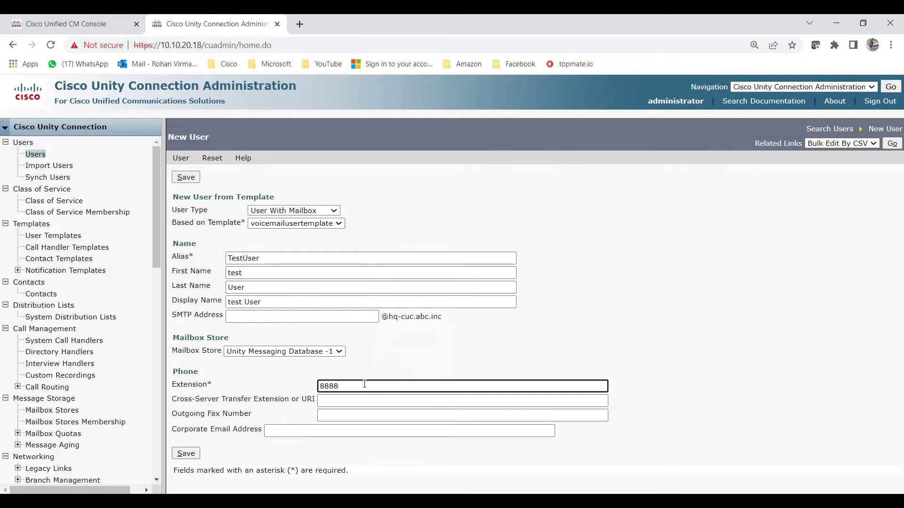
left_click(186, 453)
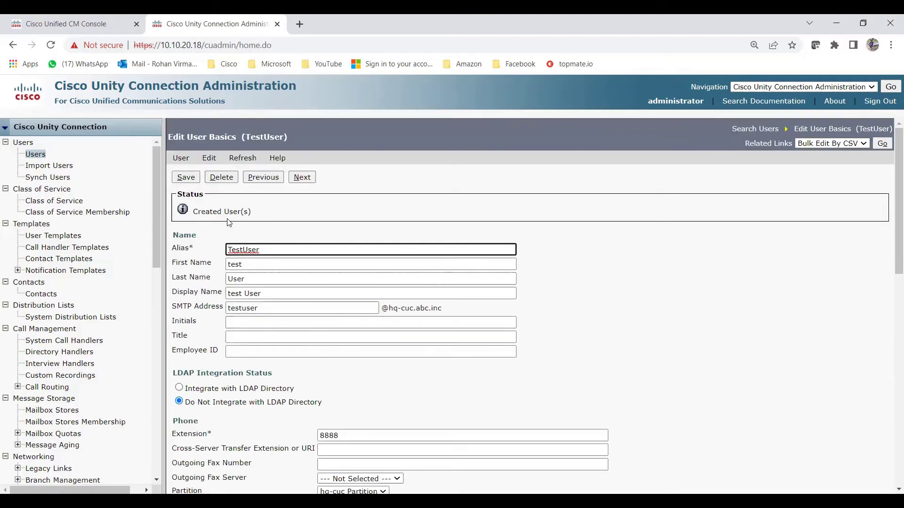
scroll(305, 425, "down", 2)
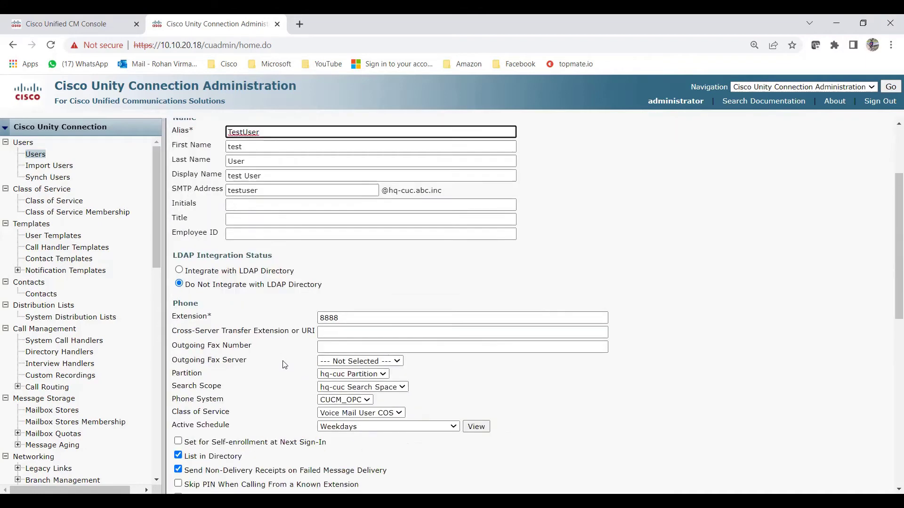
scroll(276, 308, "down", 3)
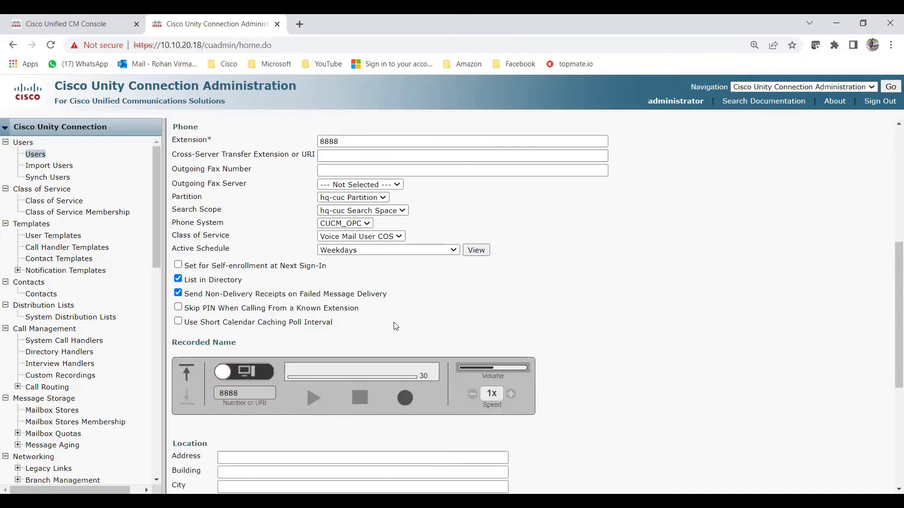
scroll(276, 308, "down", 4)
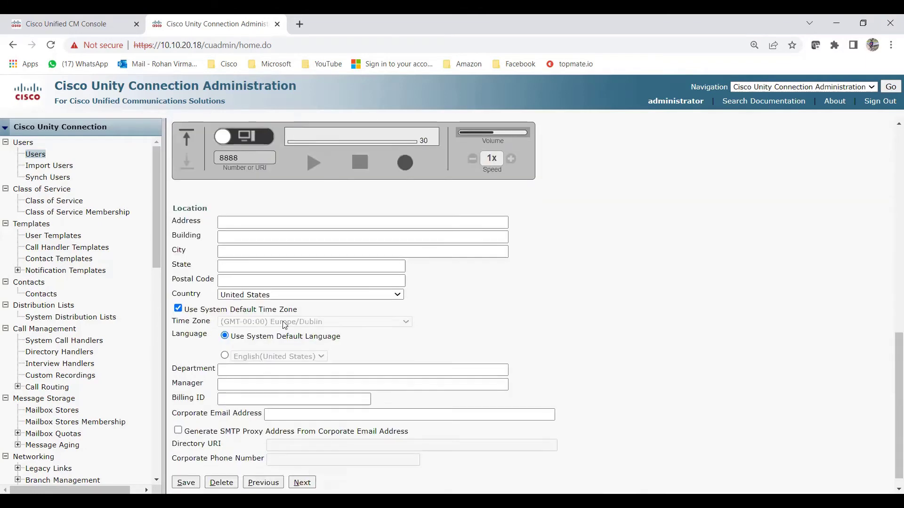
scroll(307, 378, "up", 4)
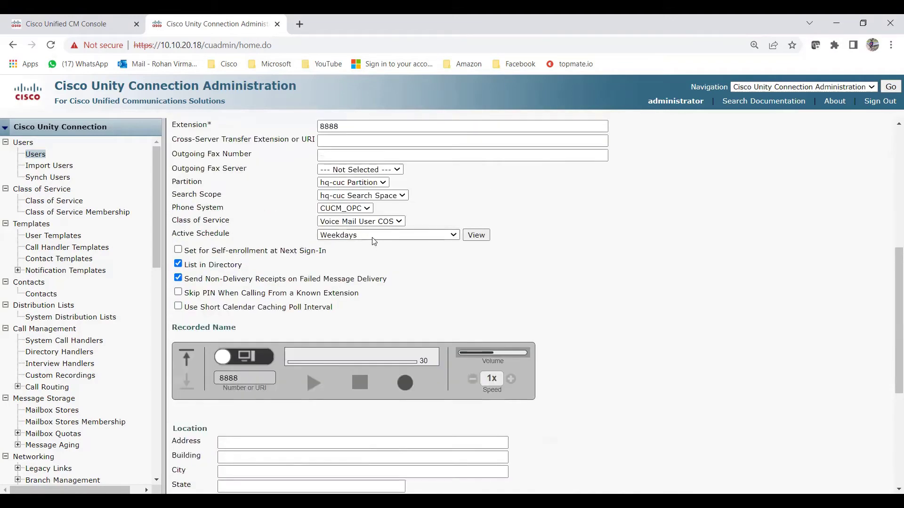
scroll(344, 229, "up", 5)
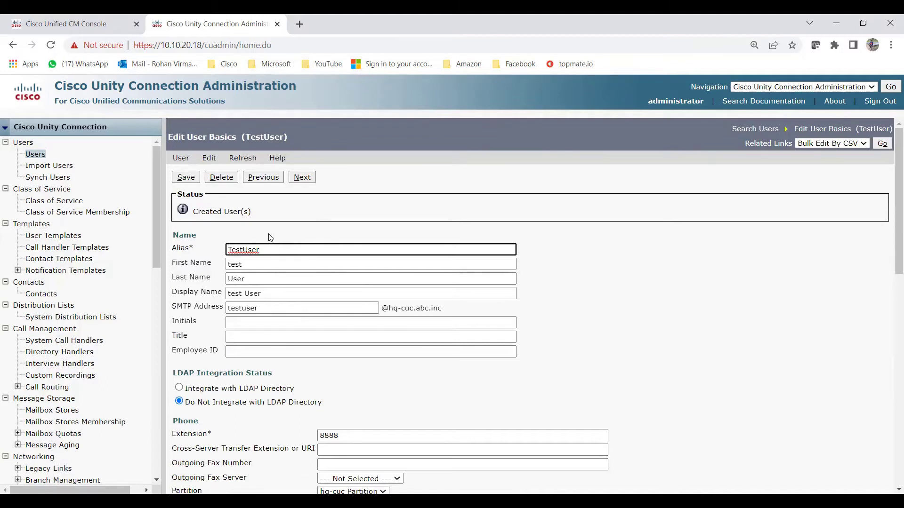
Enter and confirm a new voicemail PIN for TestUser and save it.
left_click(209, 158)
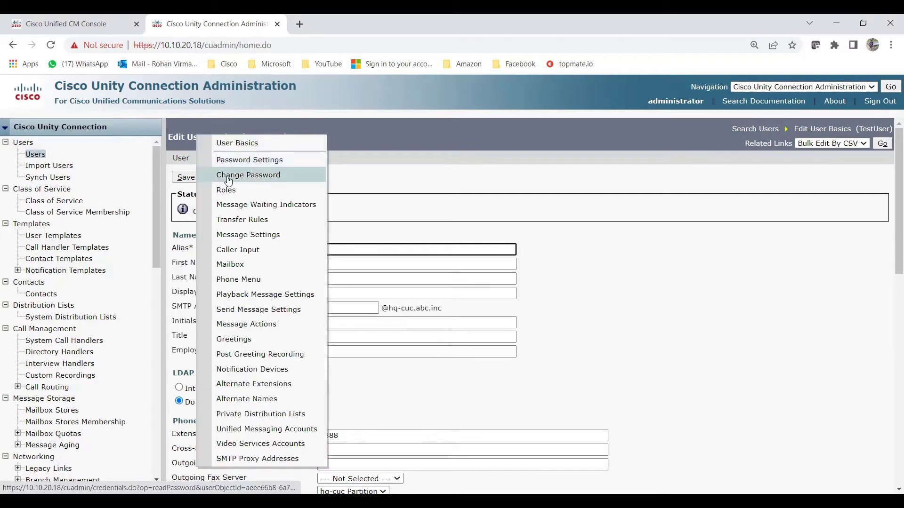
left_click(260, 179)
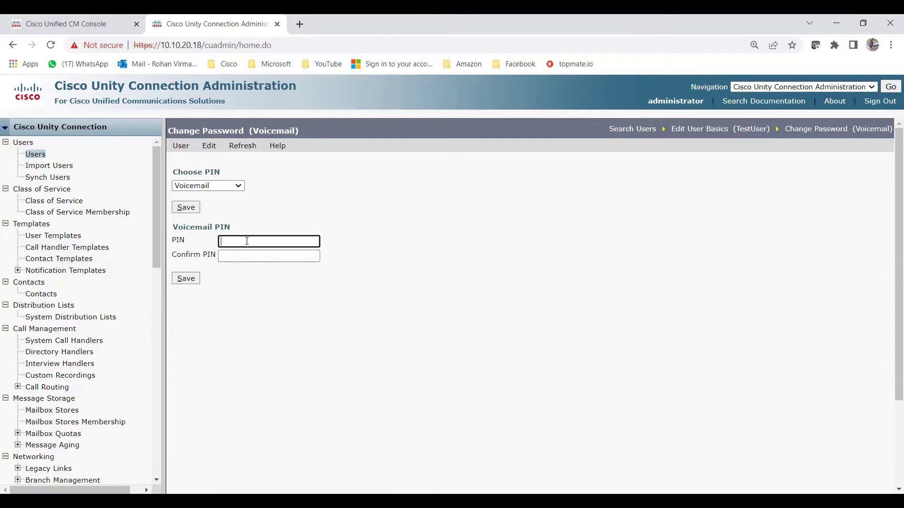
type("123456")
key("Tab")
type("123456")
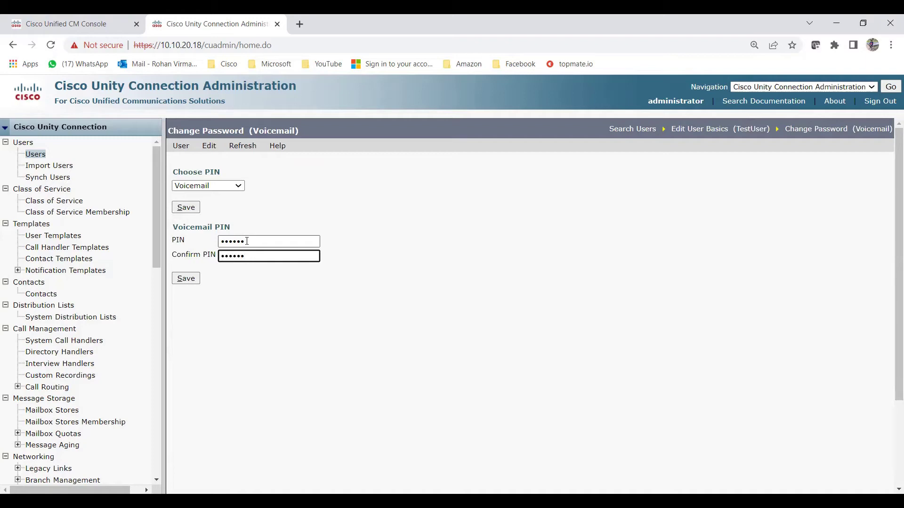
left_click(186, 281)
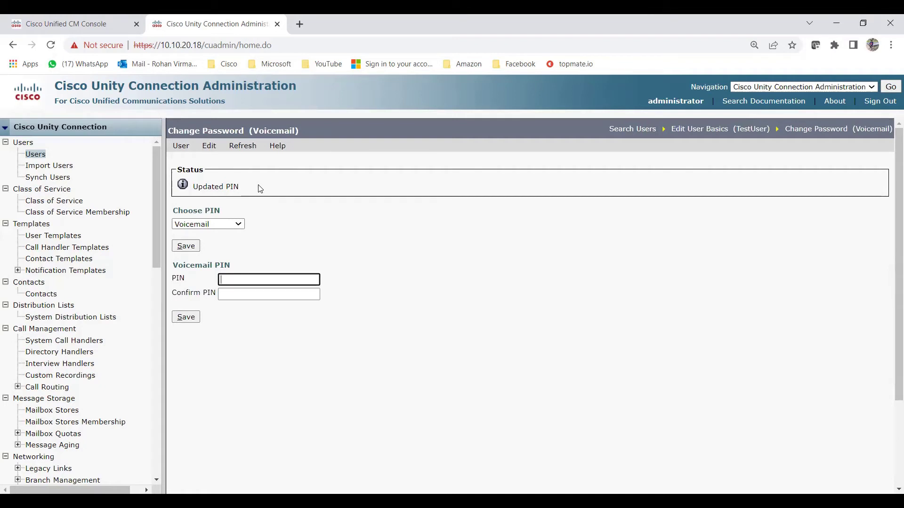
left_click(209, 148)
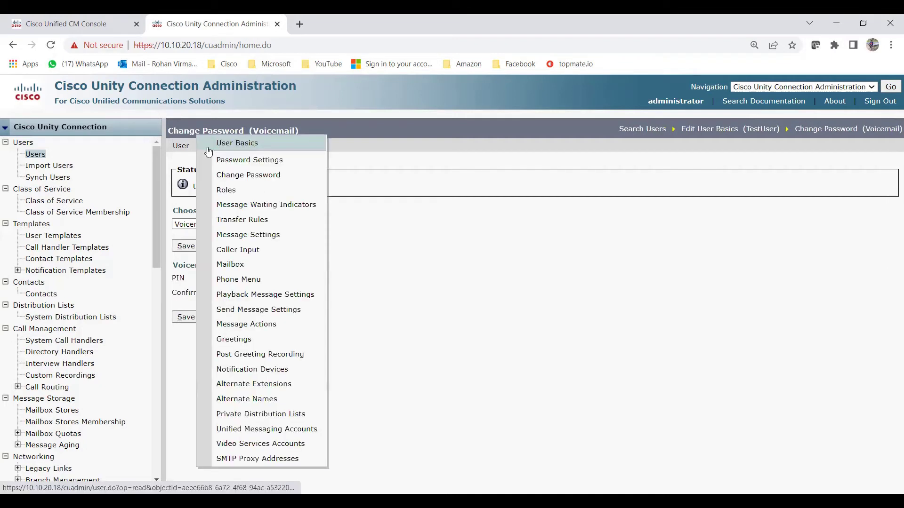
Try TestUser's voicemail PIN options, leaving only User Must Change at Next Sign-In checked.
left_click(258, 161)
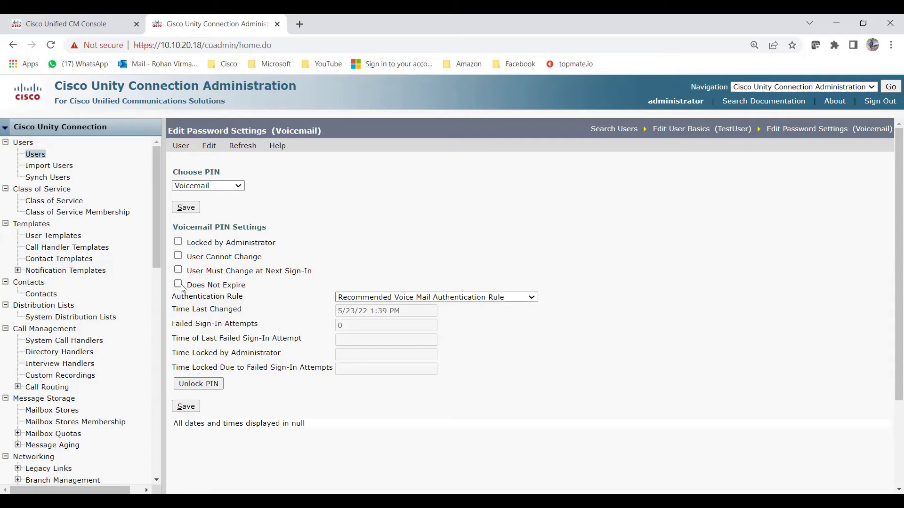
left_click(179, 286)
left_click(178, 271)
left_click(179, 256)
left_click(179, 258)
left_click(178, 243)
left_click(179, 244)
left_click(179, 284)
left_click(179, 270)
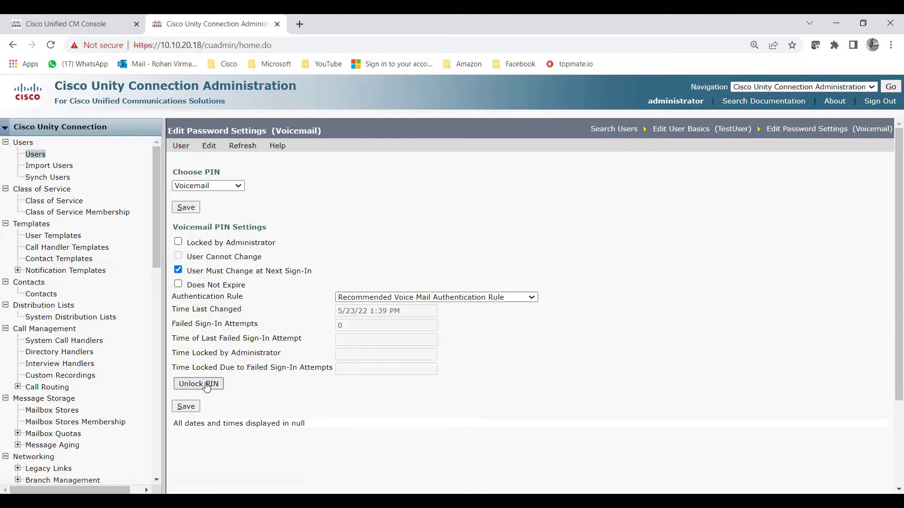
Save the voicemail PIN policies and return to the 32-user list.
left_click(196, 409)
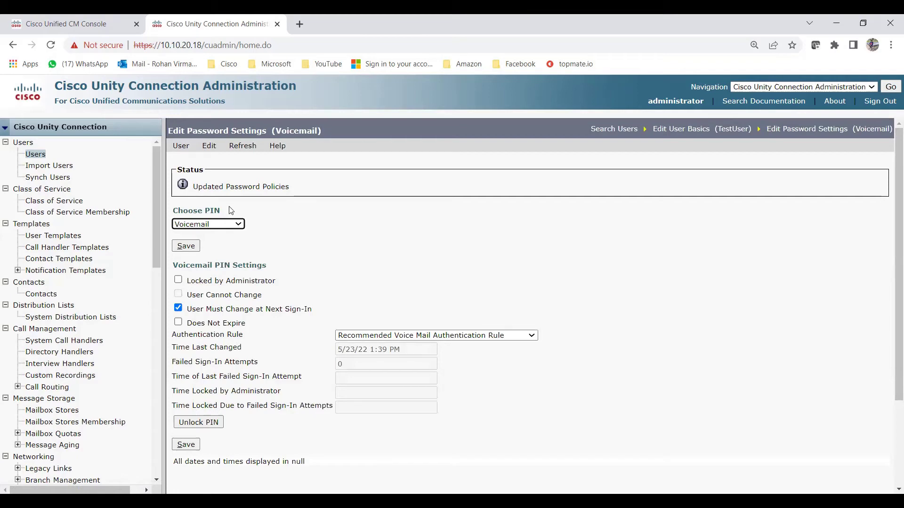
left_click(43, 158)
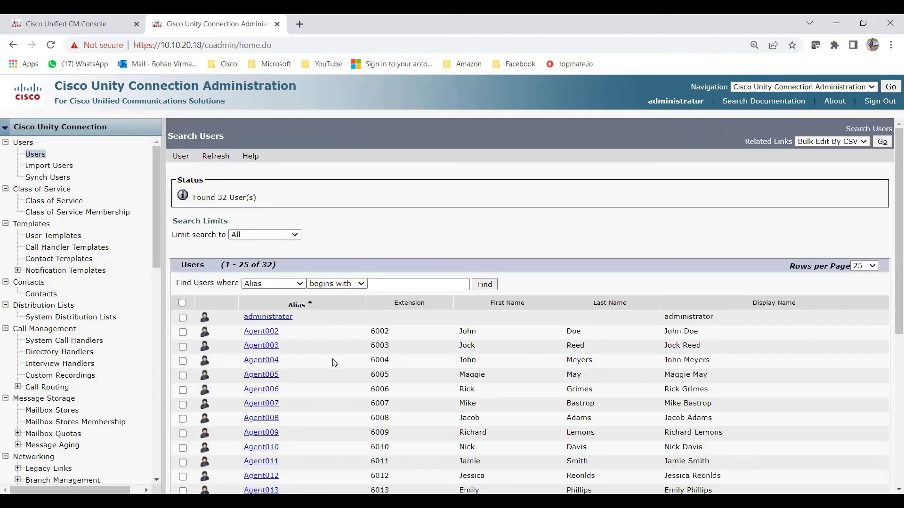
Start a new User Without Mailbox based on administratortemplate.
scroll(335, 363, "down", 5)
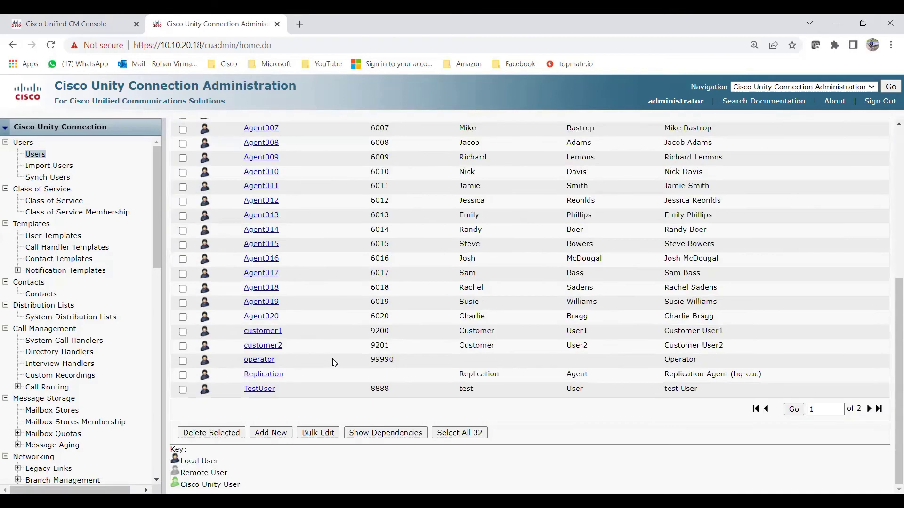
left_click(270, 433)
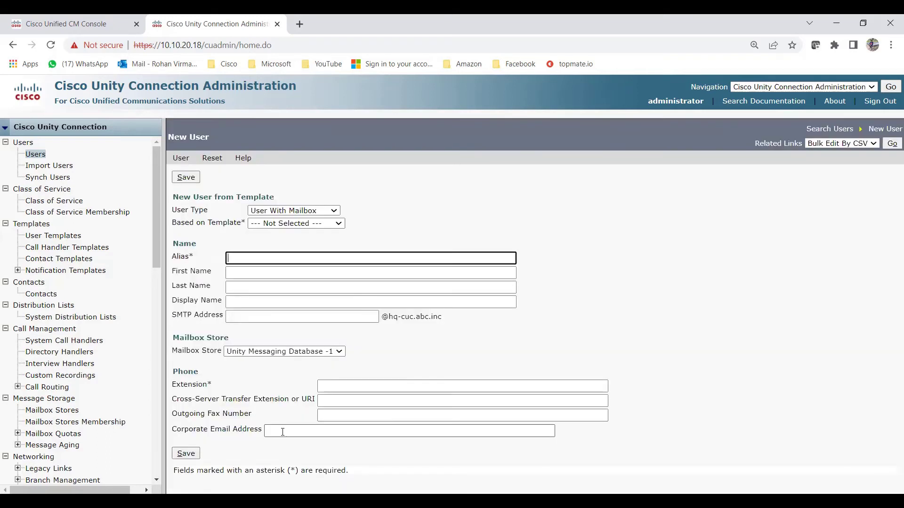
left_click(215, 213)
left_click_drag(205, 213, 173, 210)
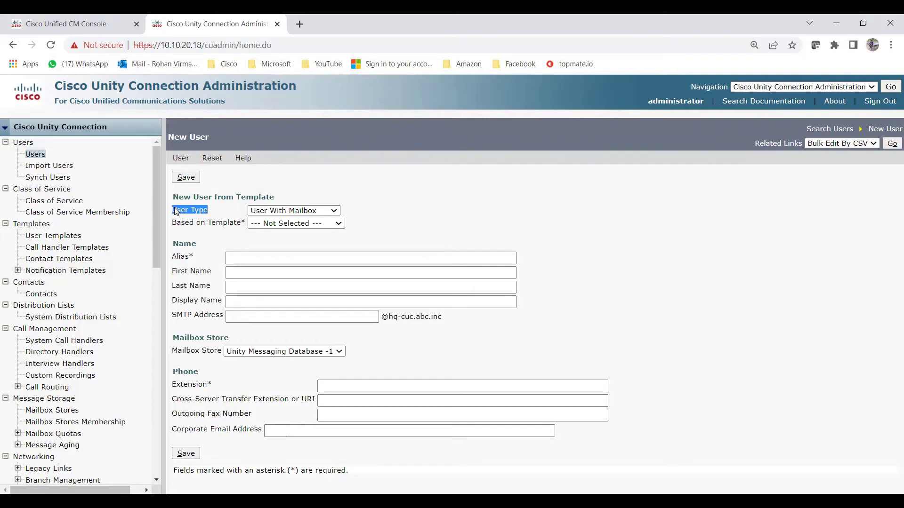
left_click(325, 212)
left_click(303, 224)
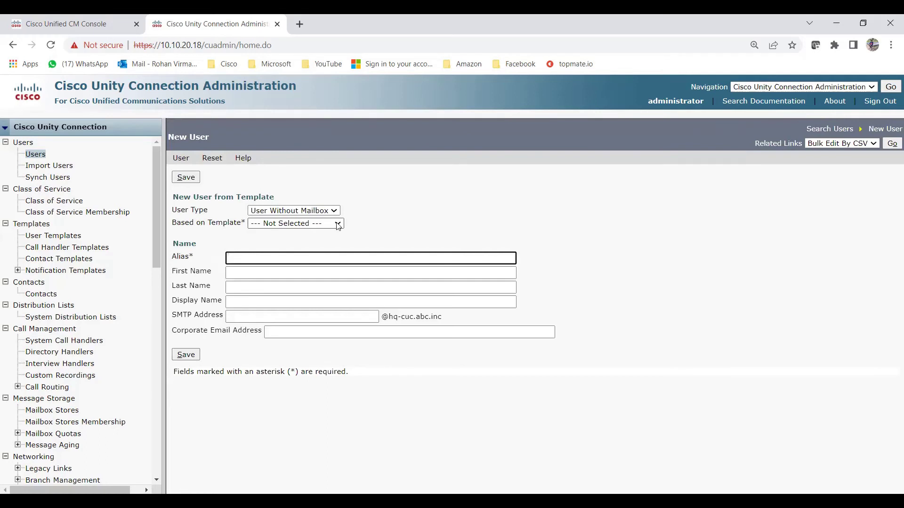
left_click(294, 252)
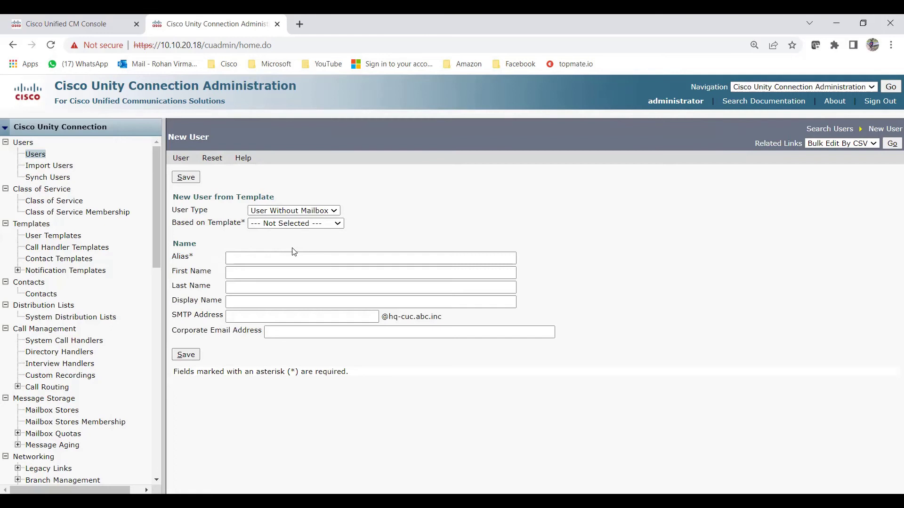
left_click(291, 246)
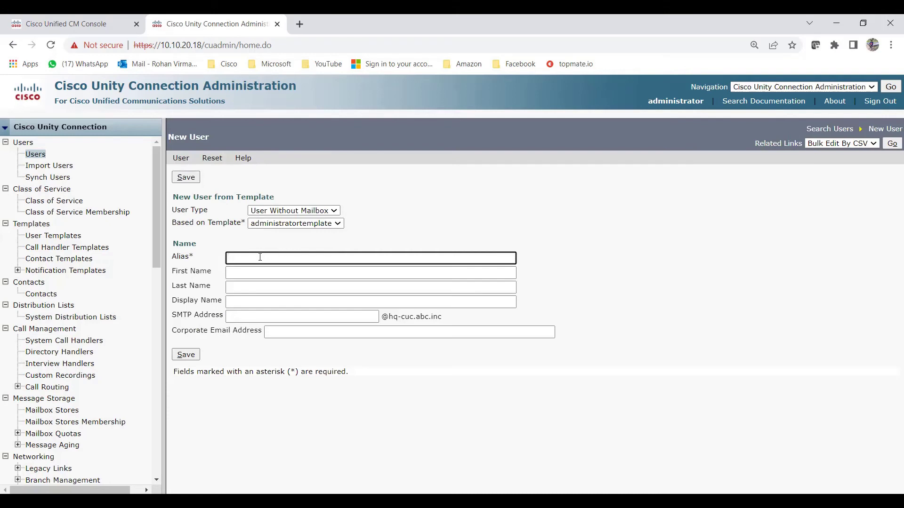
Enter alias TestUser2, first name Test, last name User2, and save the user.
type("Te")
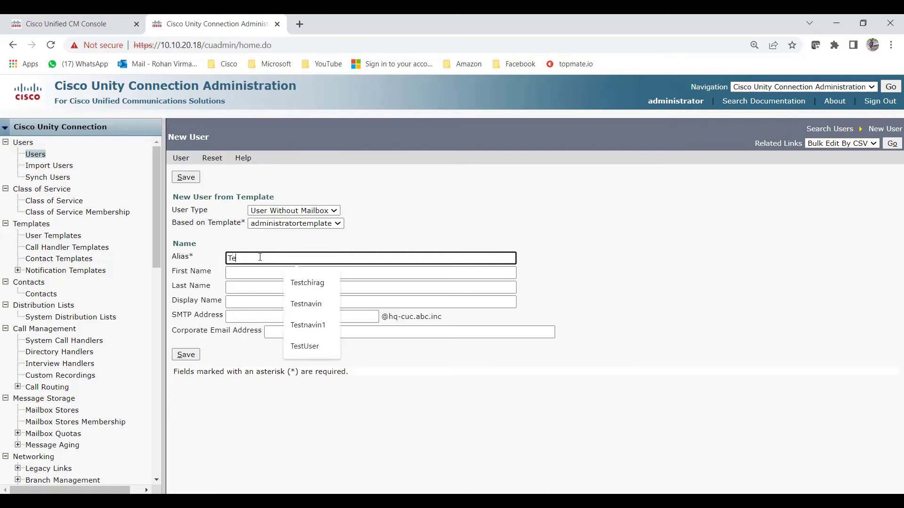
type("stUser2")
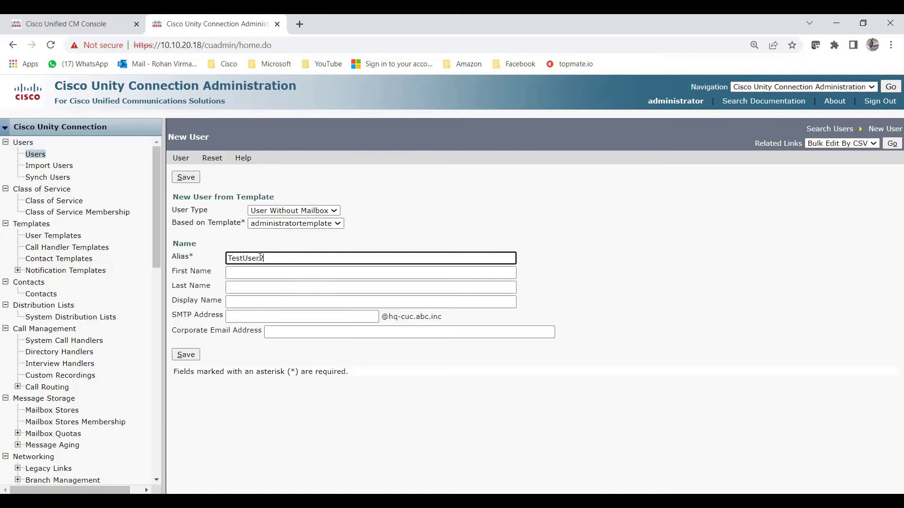
left_click(253, 272)
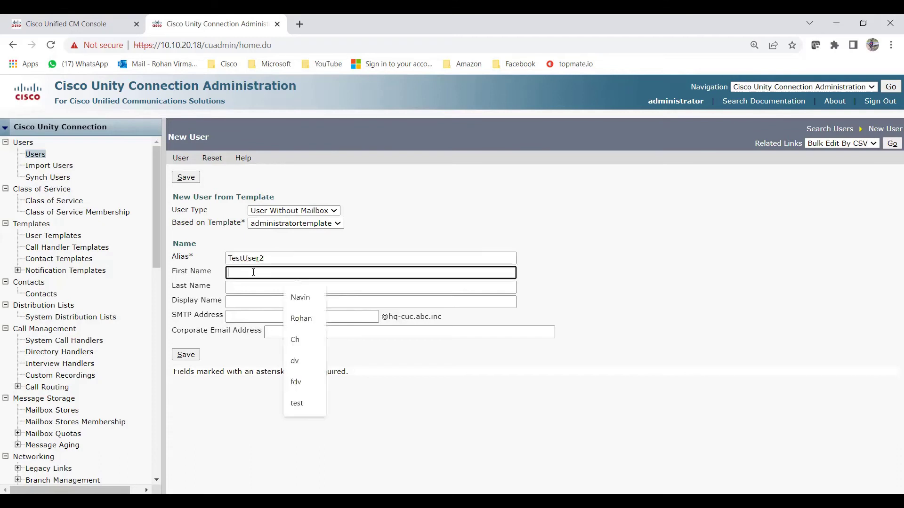
type("Test")
key("Tab")
type("Us")
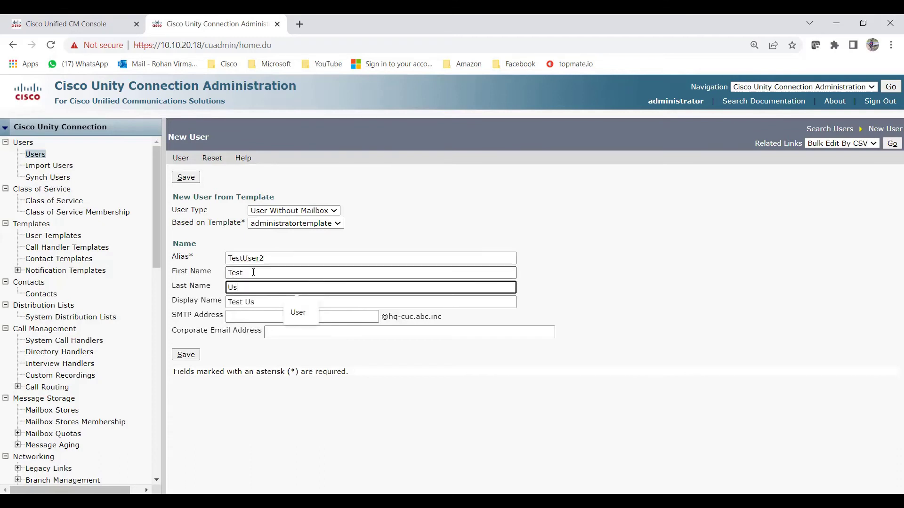
type("er2")
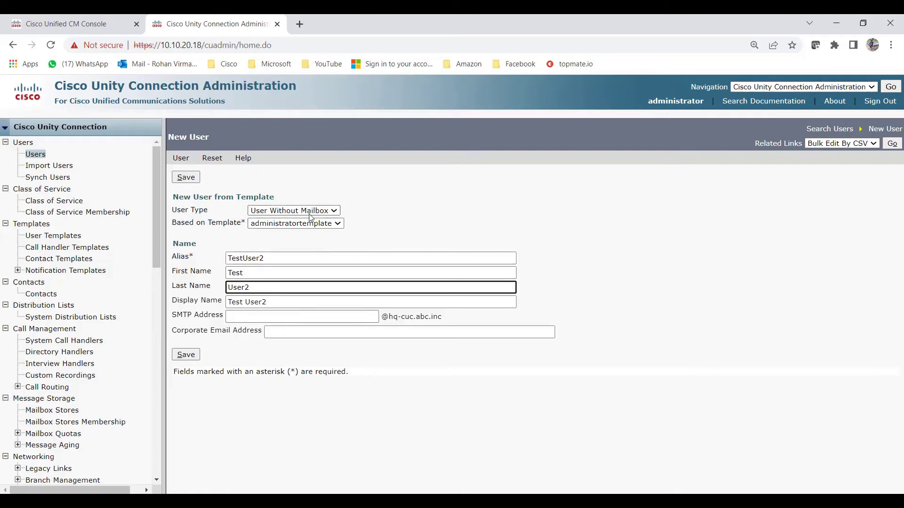
left_click(190, 358)
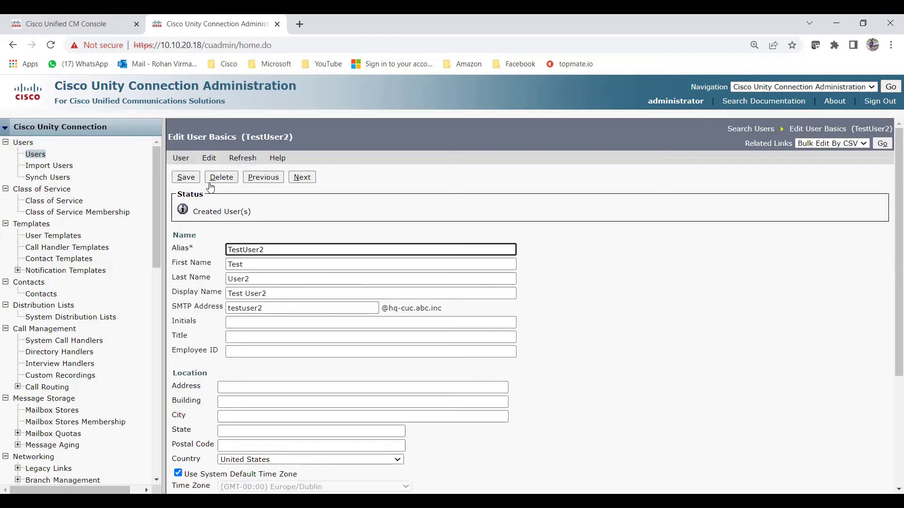
Go to TestUser2's Roles page through the Edit menu.
left_click(353, 207)
left_click(214, 162)
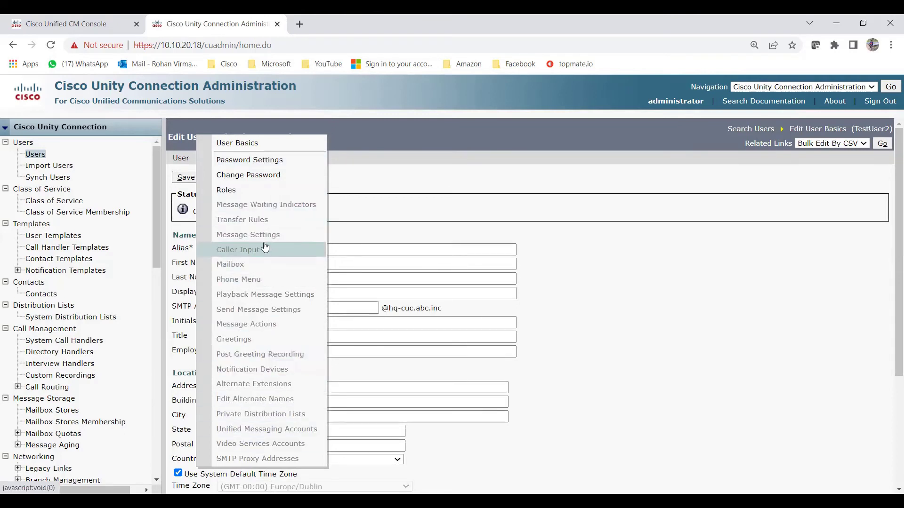
left_click(267, 190)
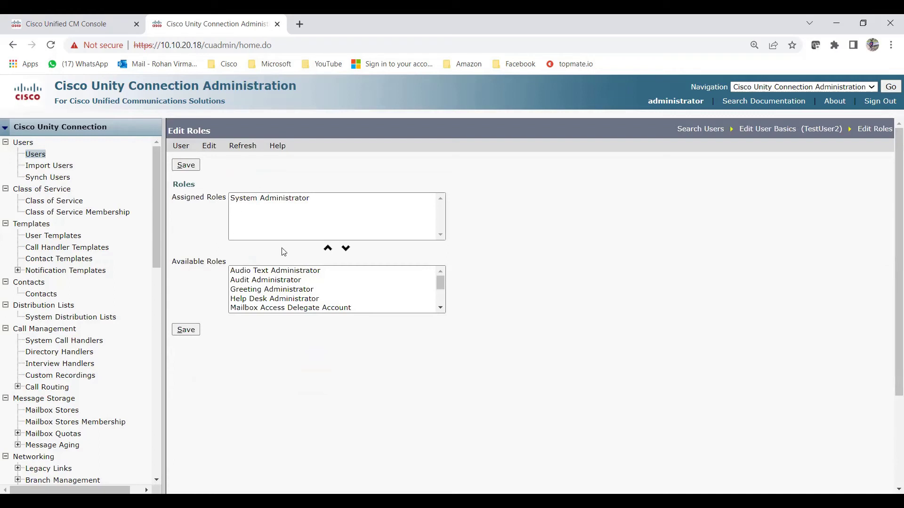
Assign Greeting Administrator and browse the other available roles.
left_click(249, 199)
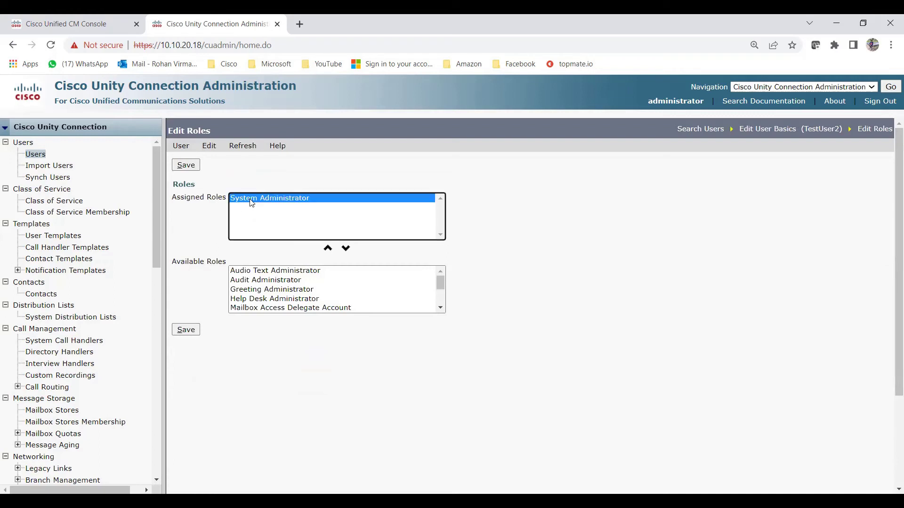
left_click(301, 291)
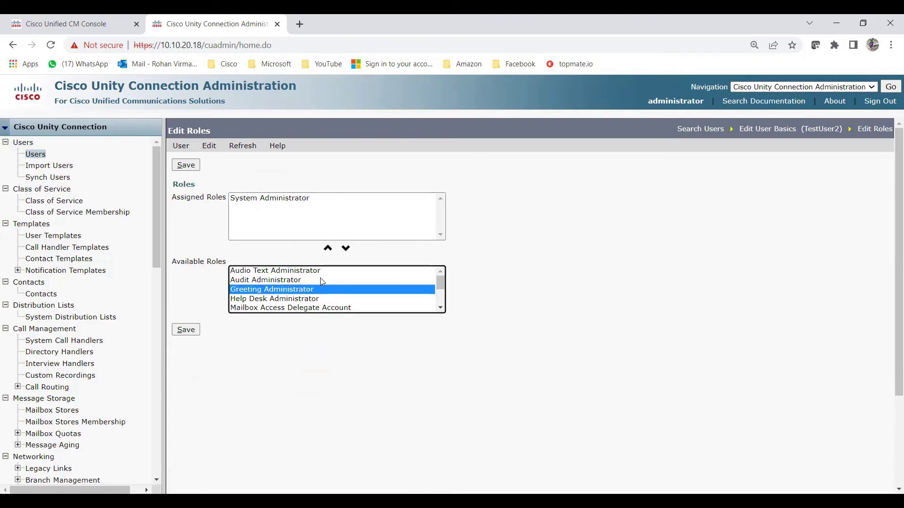
left_click(327, 248)
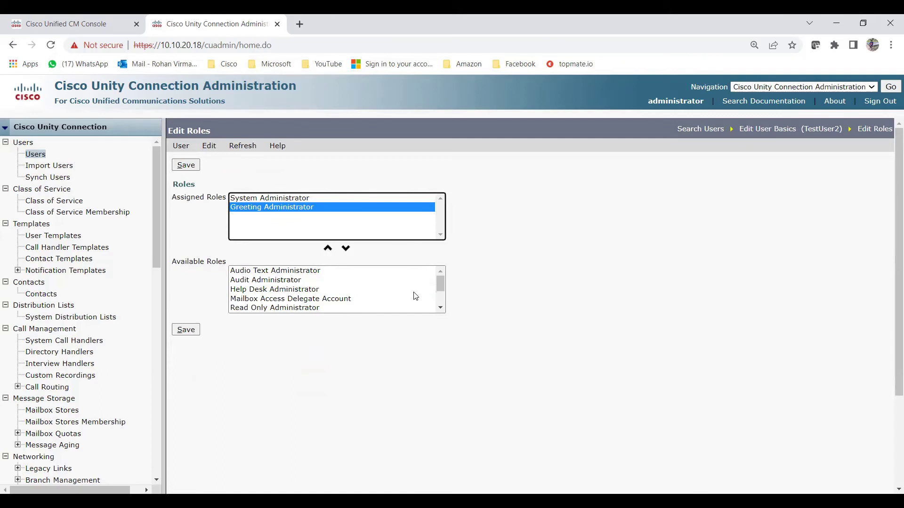
mouse_move(442, 283)
left_mouse_down()
mouse_move(442, 305)
mouse_move(440, 284)
left_mouse_up()
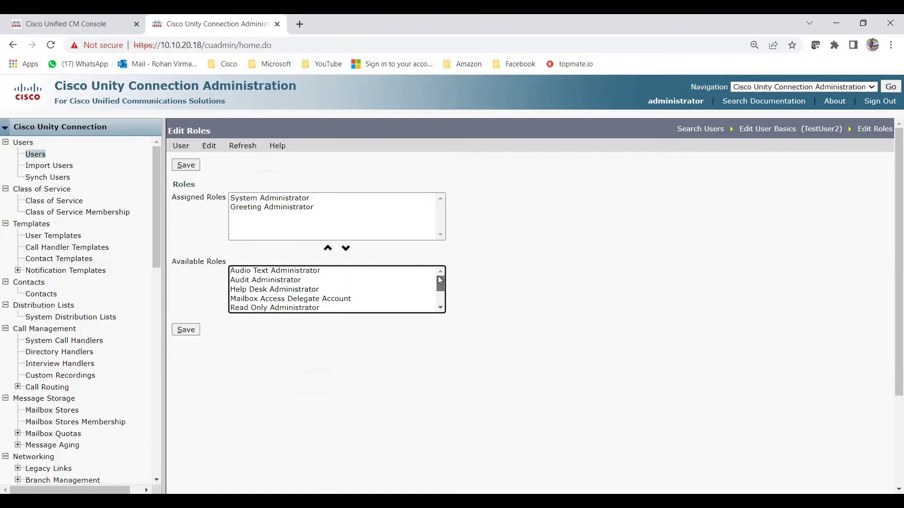
left_click_drag(439, 280, 438, 298)
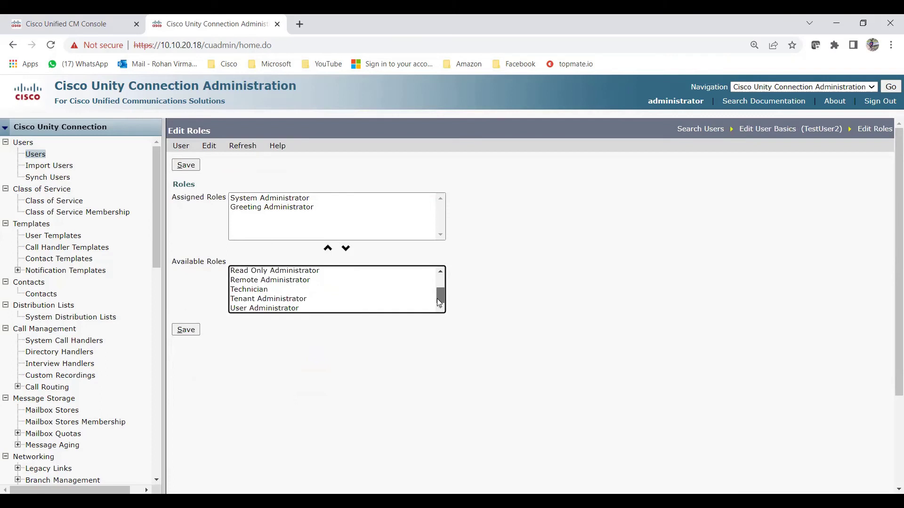
left_click(268, 309)
left_click(278, 300)
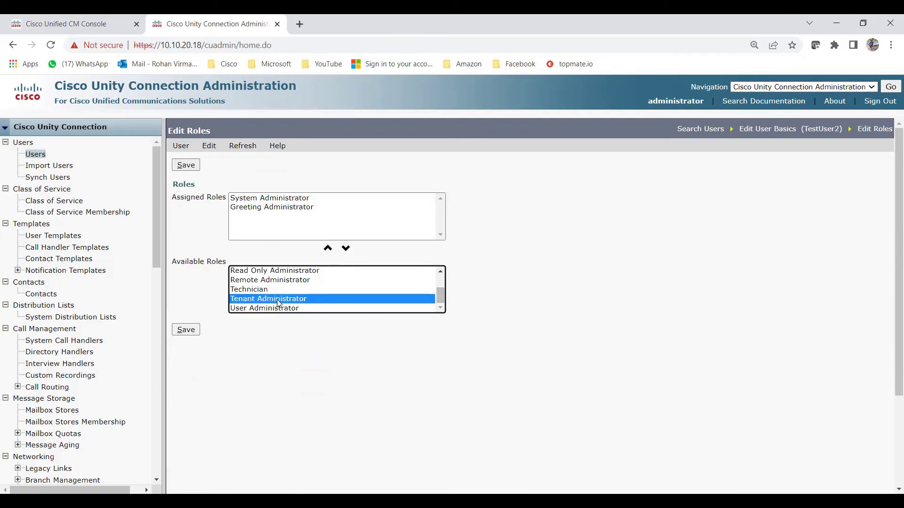
left_click(299, 281)
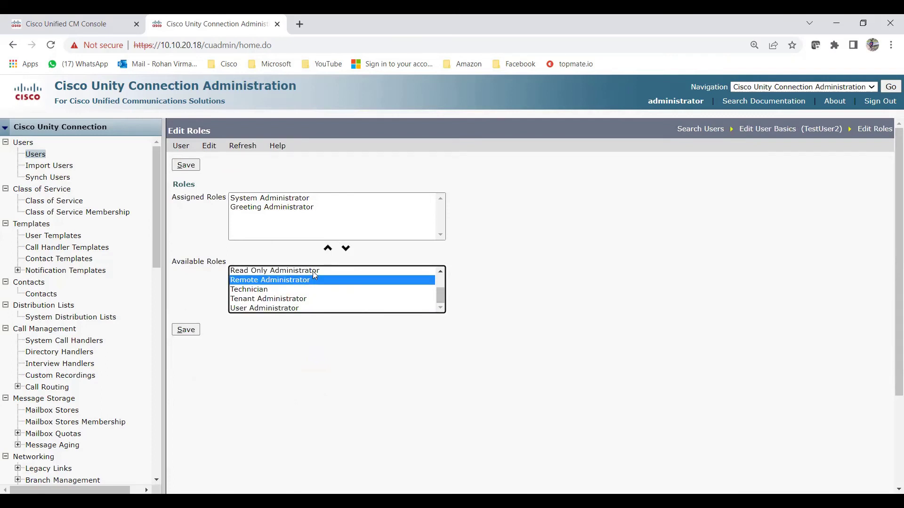
left_click(313, 272)
left_click(441, 271)
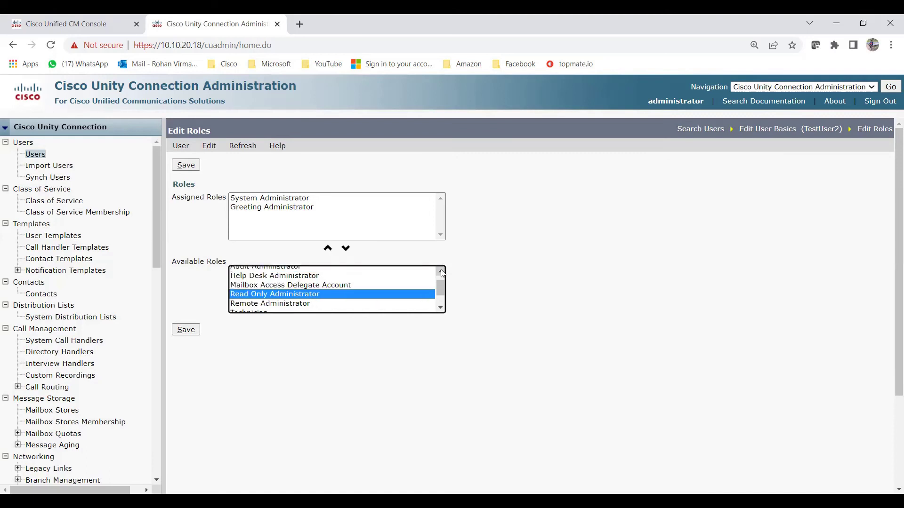
left_click(442, 272)
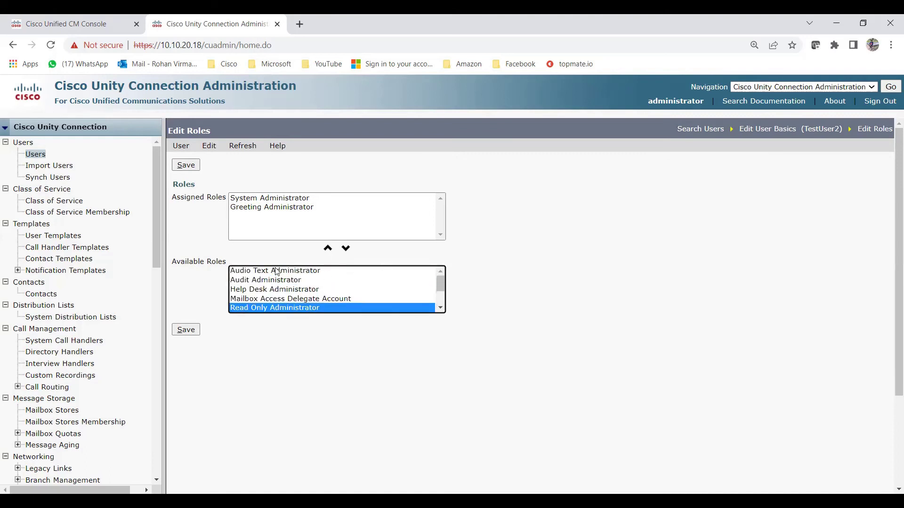
Assign Help Desk Administrator, remove Greeting Administrator, and attempt removing System Administrator.
left_click(277, 291)
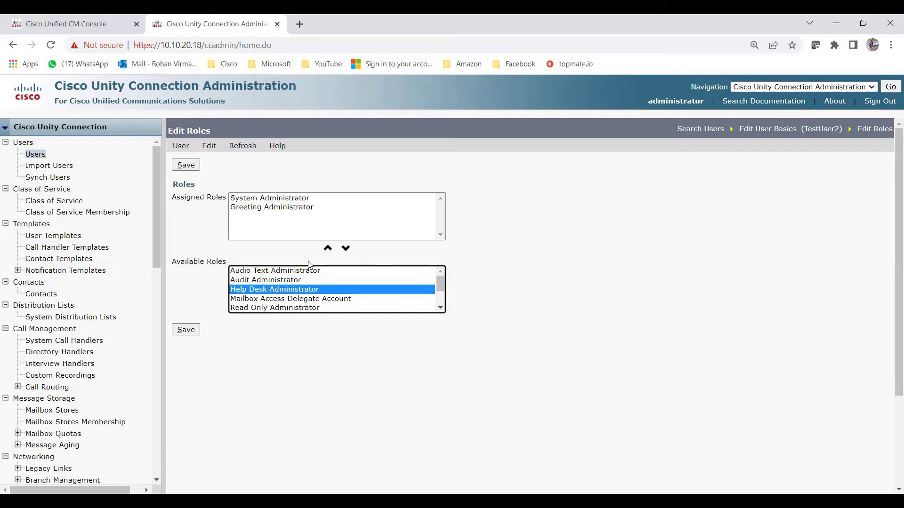
left_click(328, 248)
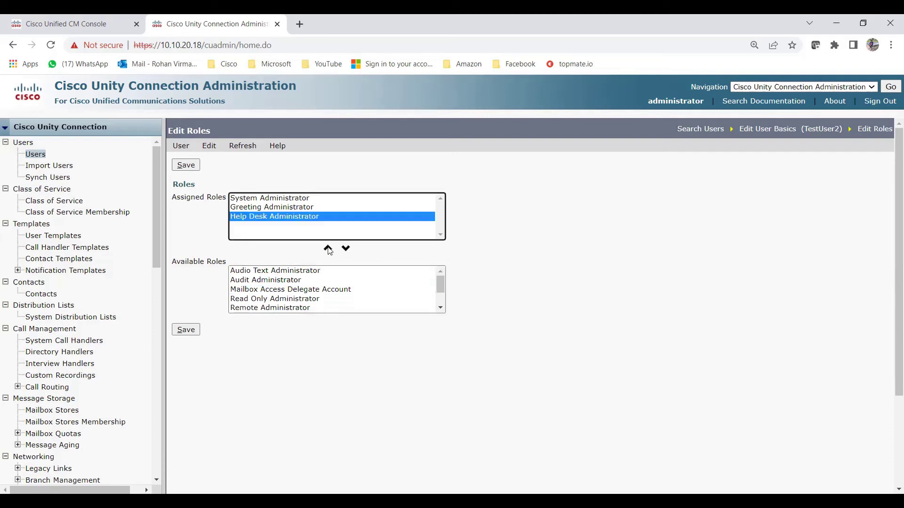
left_click(275, 209)
left_click(346, 248)
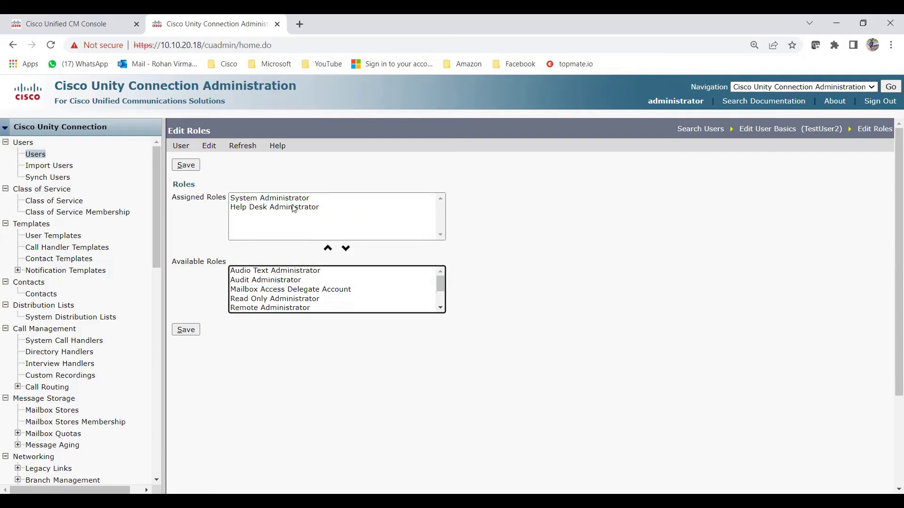
left_click(286, 200)
left_click(346, 249)
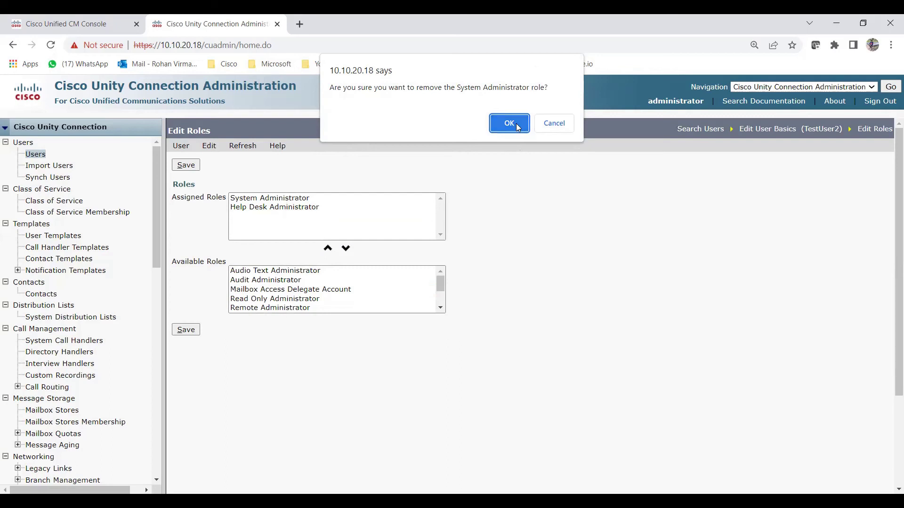
Keep System Administrator and save the Help Desk and System Administrator roles.
left_click(551, 124)
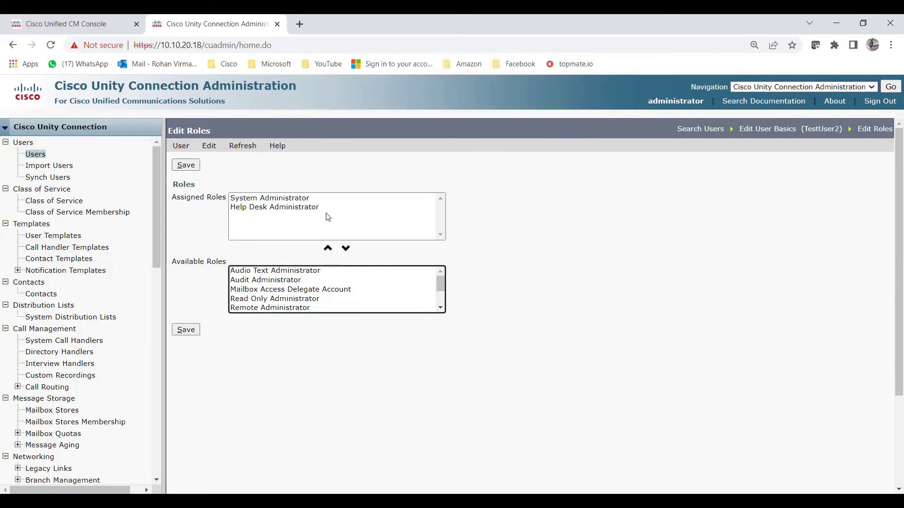
left_click(297, 209)
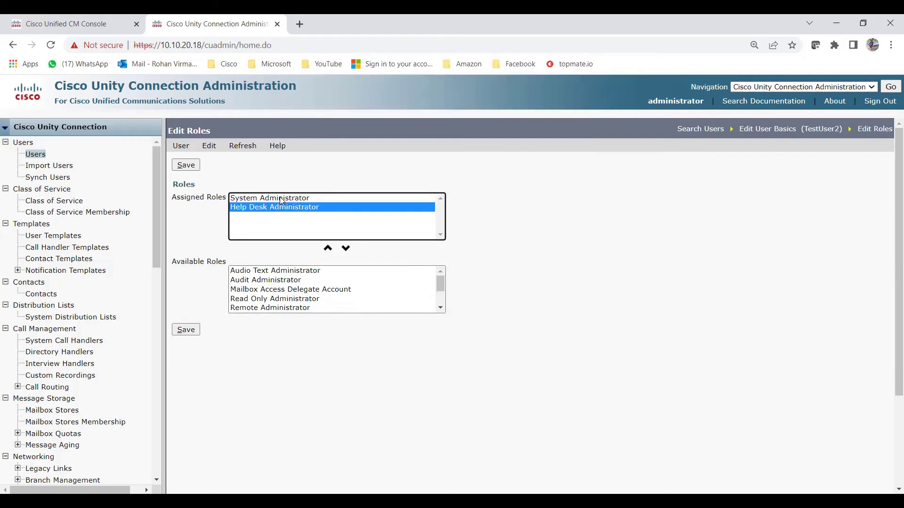
left_click(279, 198)
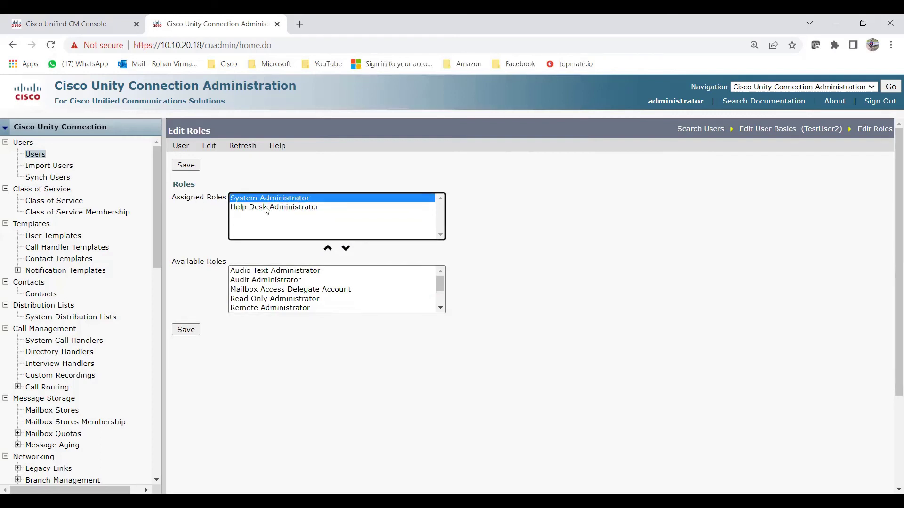
left_click(267, 210)
left_click(279, 198)
left_click(189, 334)
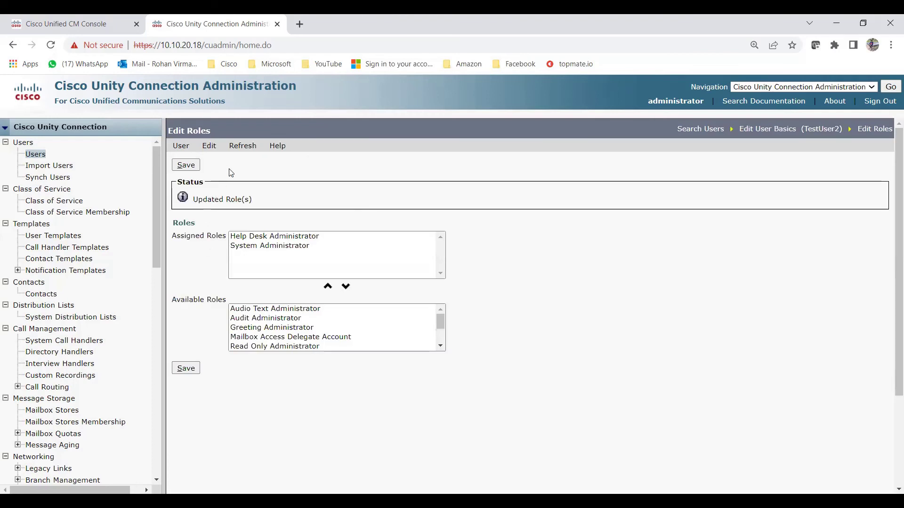
left_click(210, 149)
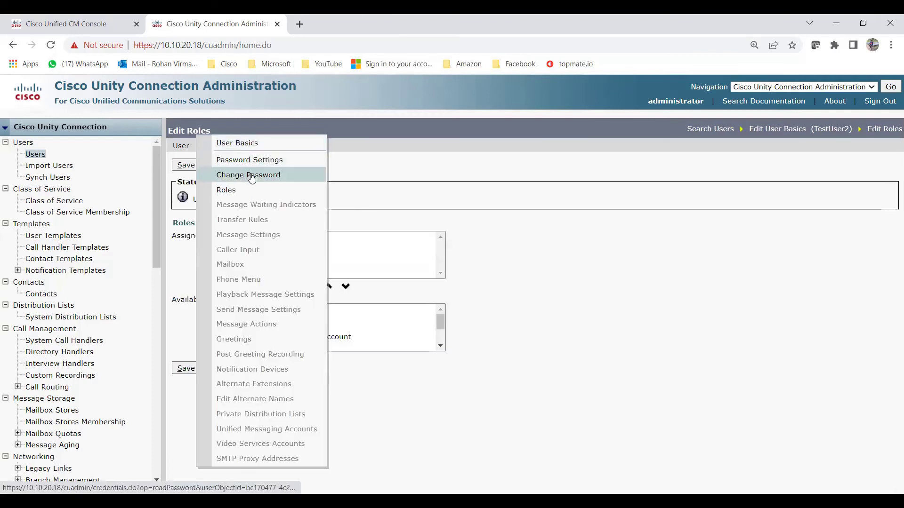
Enter and confirm a new web application password for TestUser2, then save it.
left_click(251, 177)
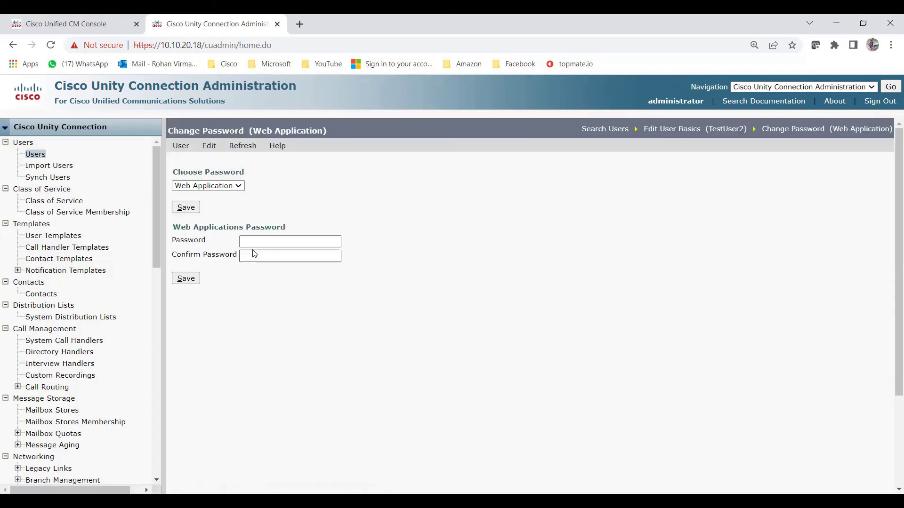
type("123456")
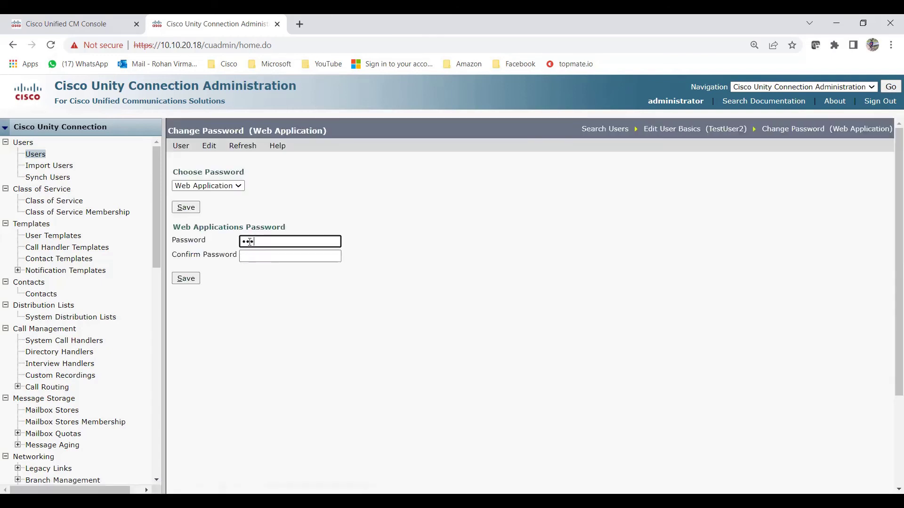
key("Tab")
type("123456")
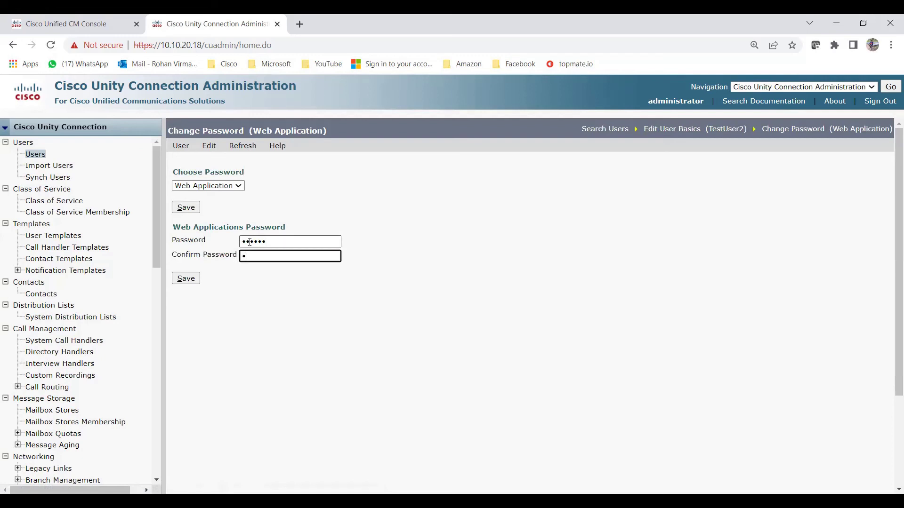
left_click(191, 281)
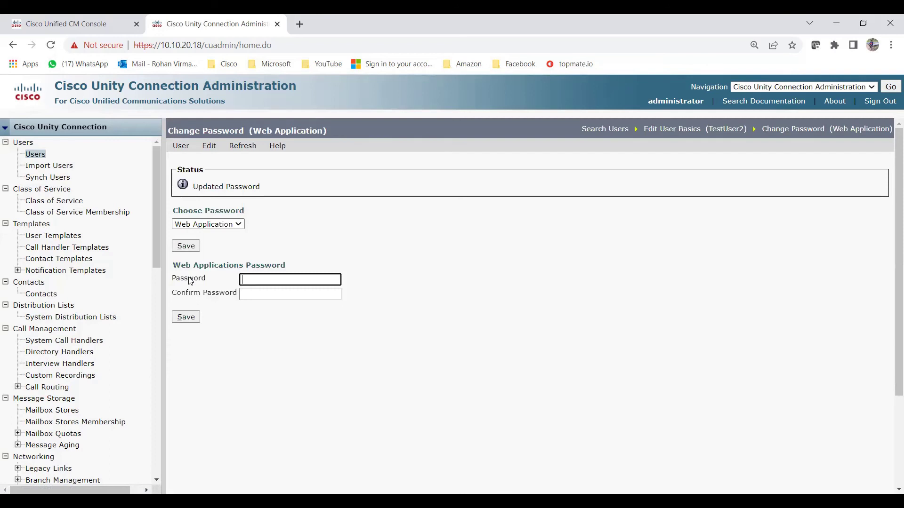
left_click(210, 147)
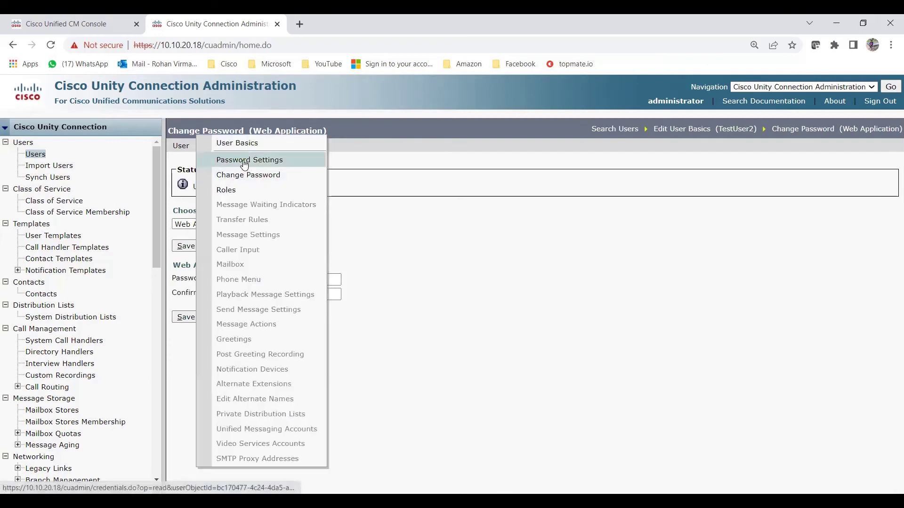
Save TestUser2's password settings with change-at-next-sign-in and never-expire both cleared, then sign out.
left_click(244, 162)
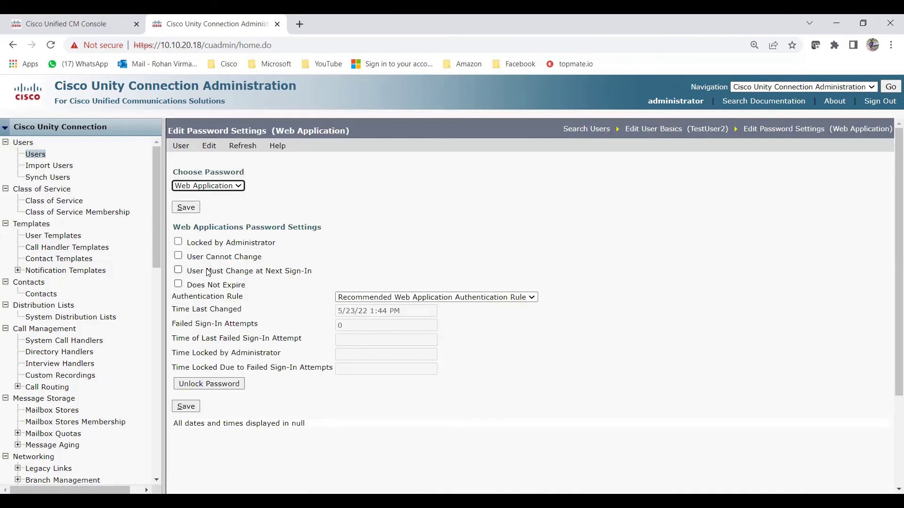
left_click(179, 271)
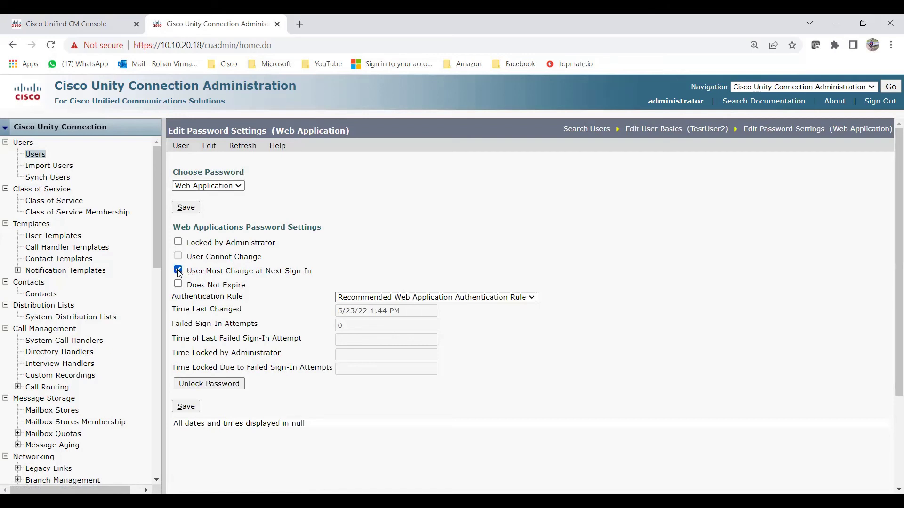
left_click(178, 284)
left_click(179, 271)
left_click(178, 284)
left_click(190, 411)
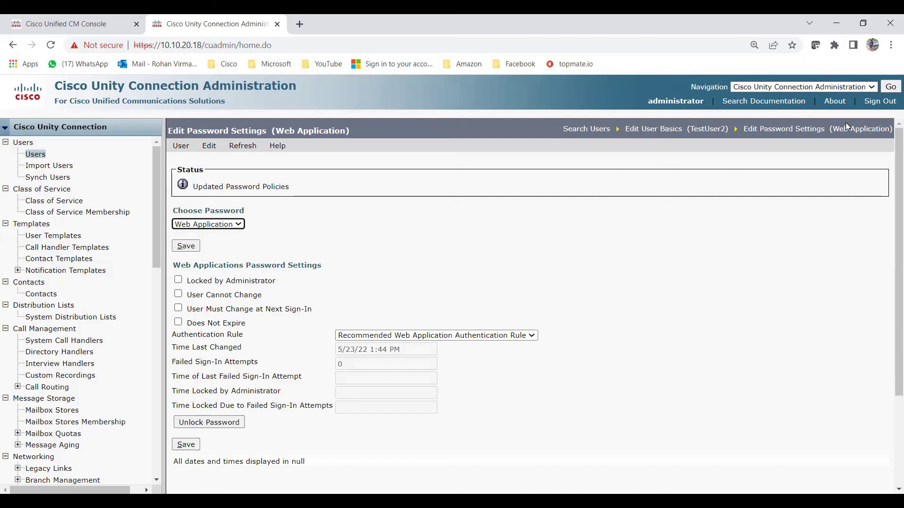
left_click(870, 108)
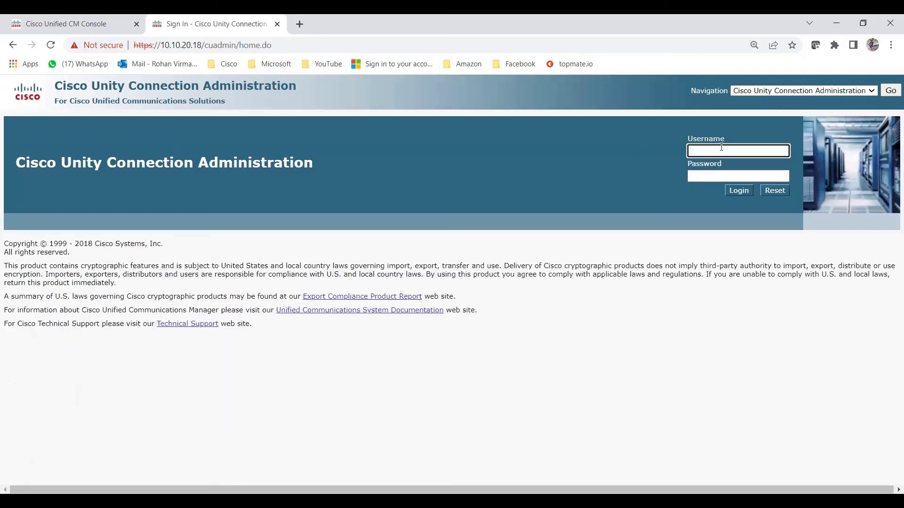
Sign in to Connection Administration as TestUser2 using the new web password.
type("TestUser2")
key("Tab")
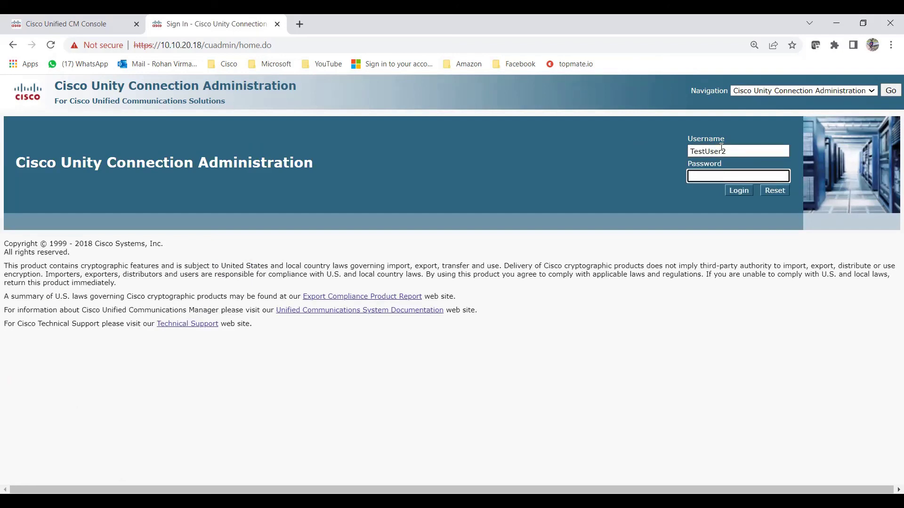
type("••••••")
key("Return")
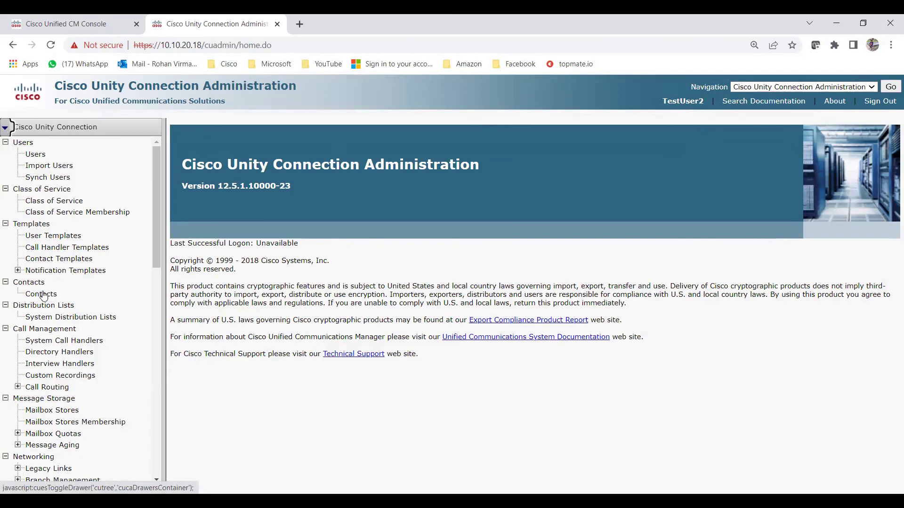
Scroll the navigation tree down and back up, then return to the 'four ways to add users' slide.
scroll(43, 296, "down", 10)
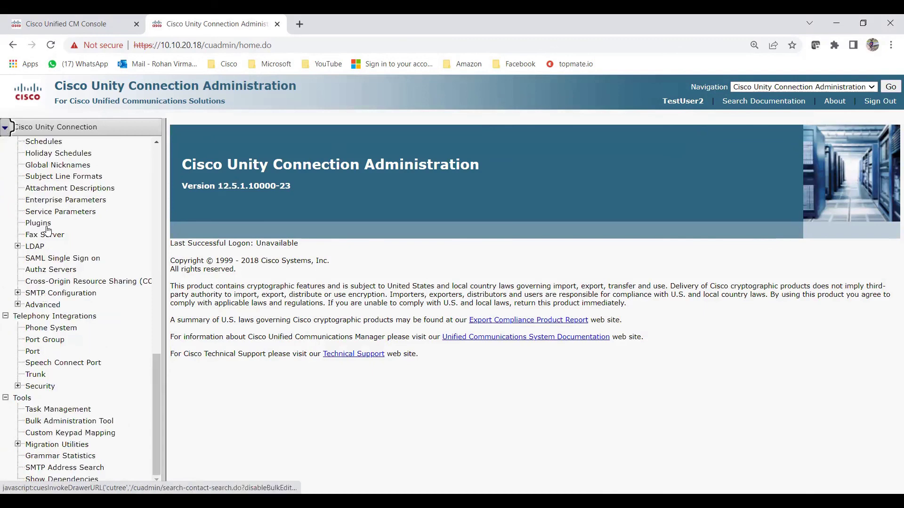
scroll(55, 261, "up", 10)
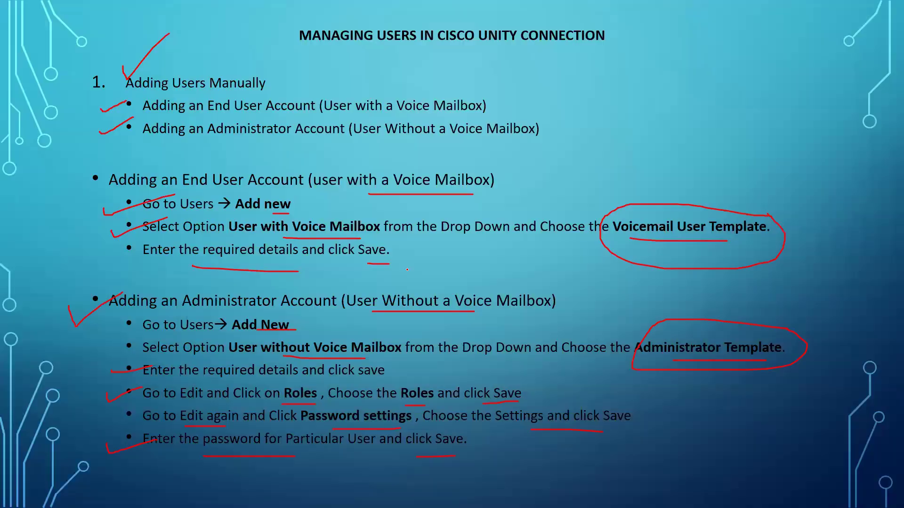
key("Left")
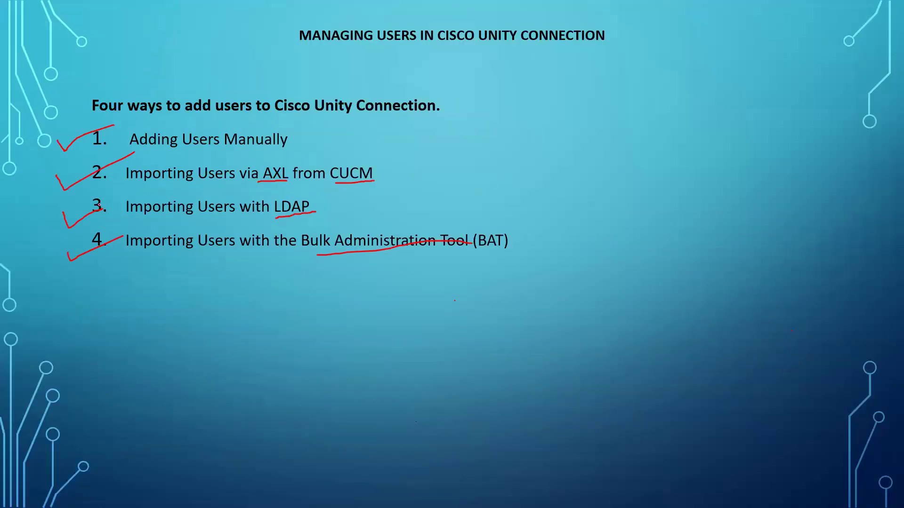